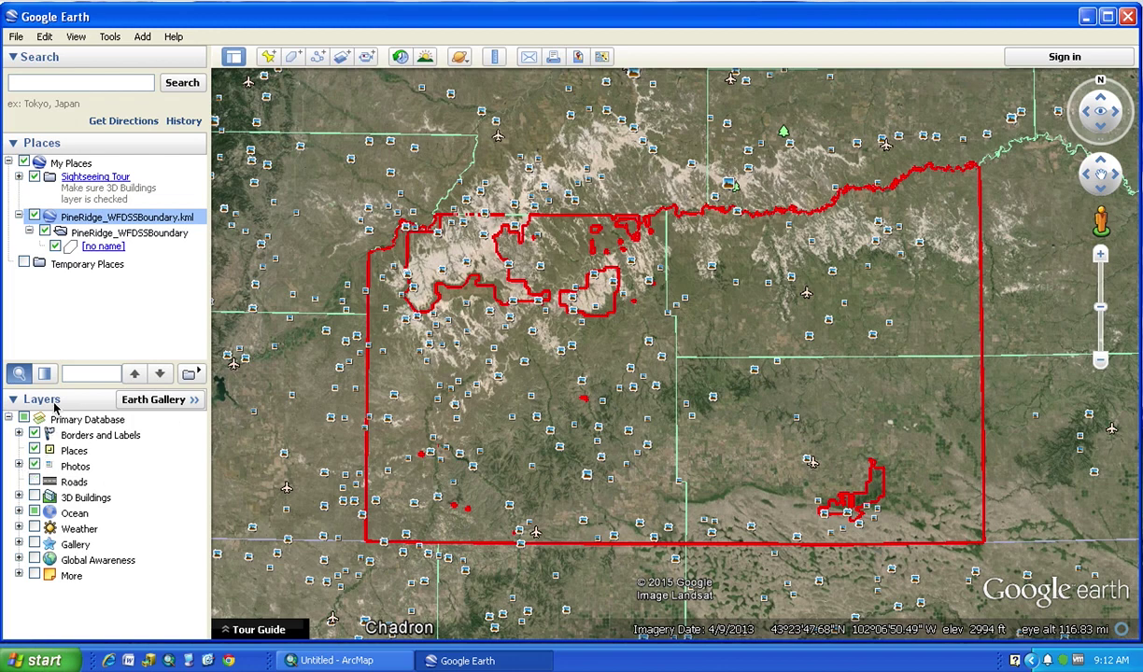
Switch off the Photos layer and zoom in closer on the red Pine Ridge boundary
{"action": "left_click", "coordinate": [35, 466]}
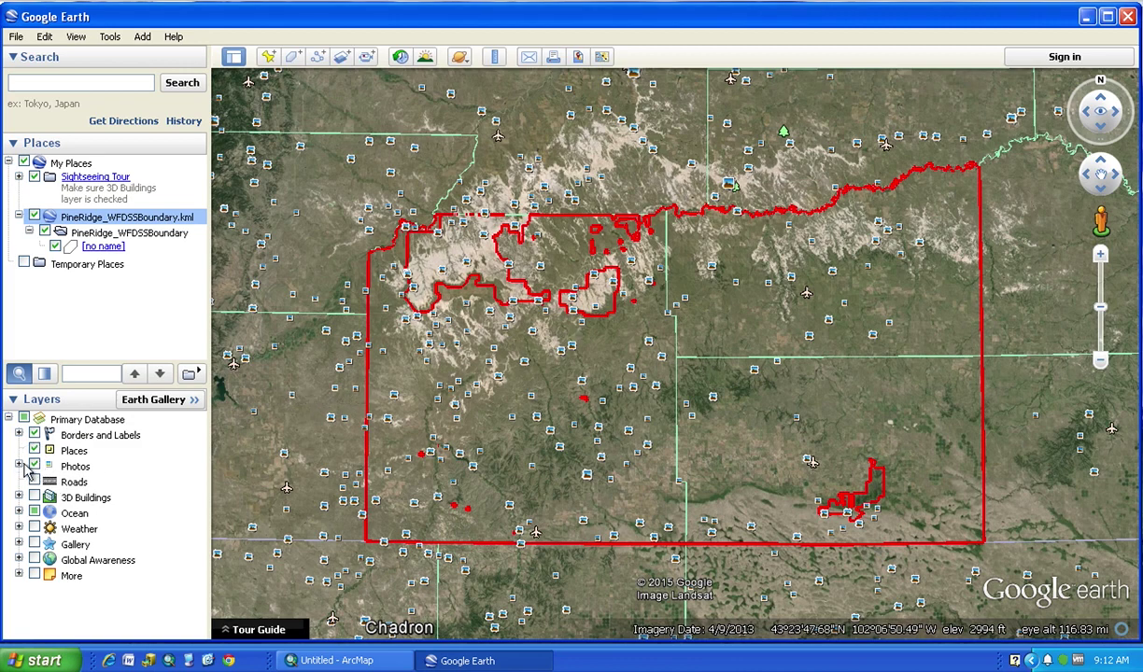
{"action": "left_click", "coordinate": [34, 466]}
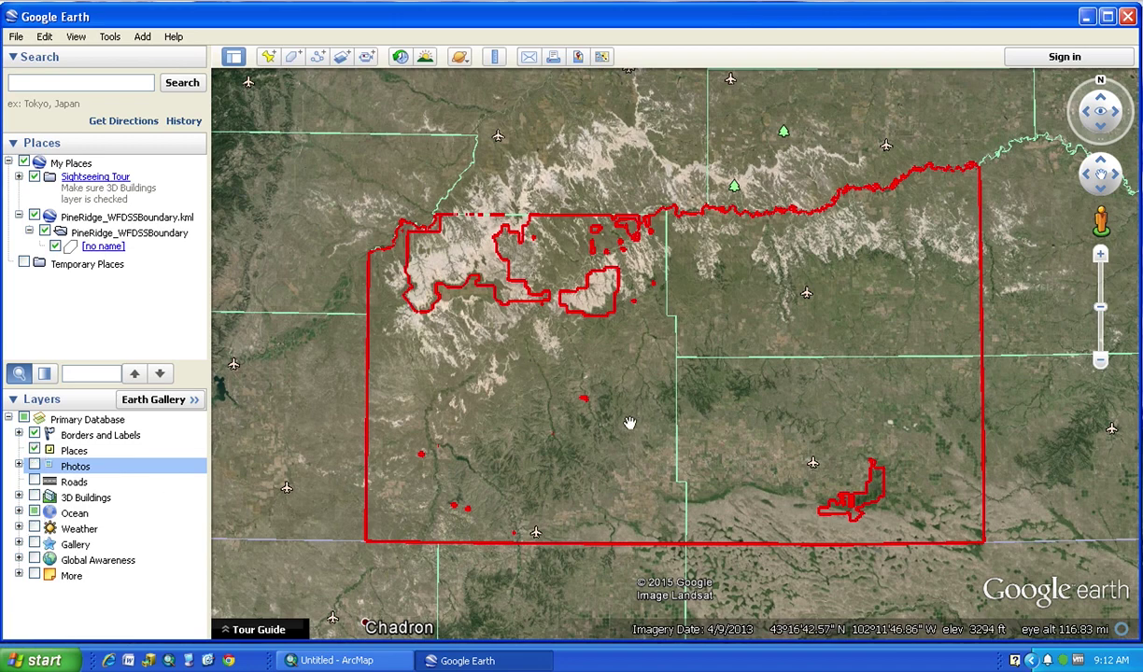
{"action": "left_click", "coordinate": [1101, 258]}
{"action": "scroll", "coordinate": [663, 361], "scroll_direction": "up", "scroll_amount": 3}
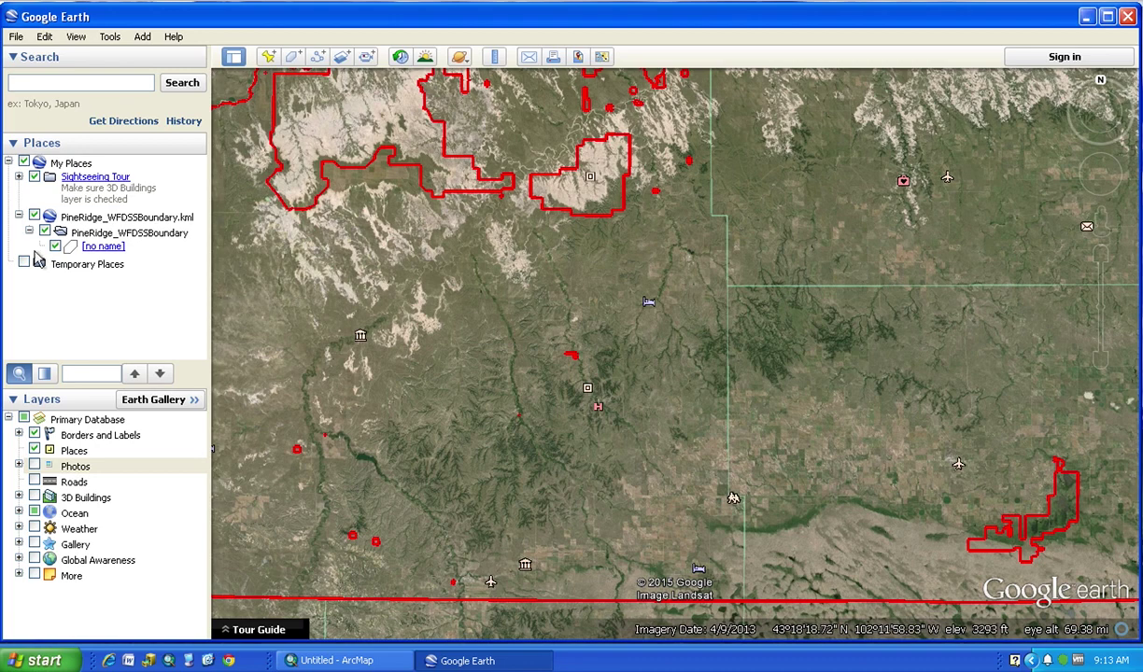
Collapse the PineRidge_WFDSSBoundary.kml file and move it into Temporary Places
{"action": "left_click", "coordinate": [19, 218]}
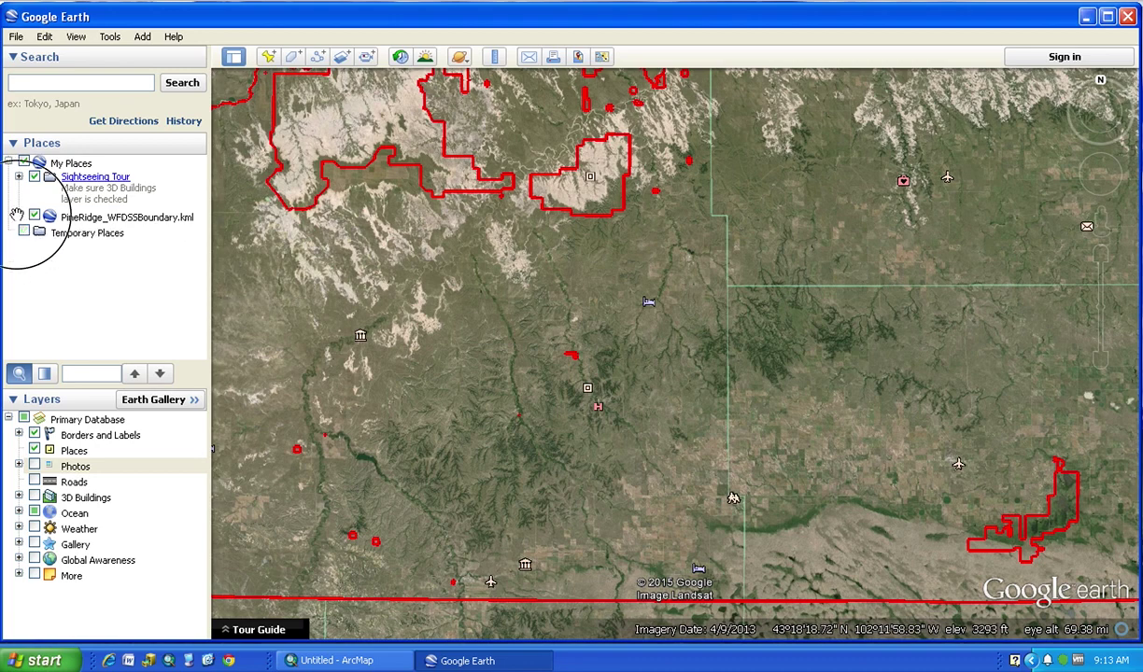
{"action": "left_click_drag", "start_coordinate": [81, 216], "coordinate": [97, 235]}
{"action": "left_click", "coordinate": [99, 220]}
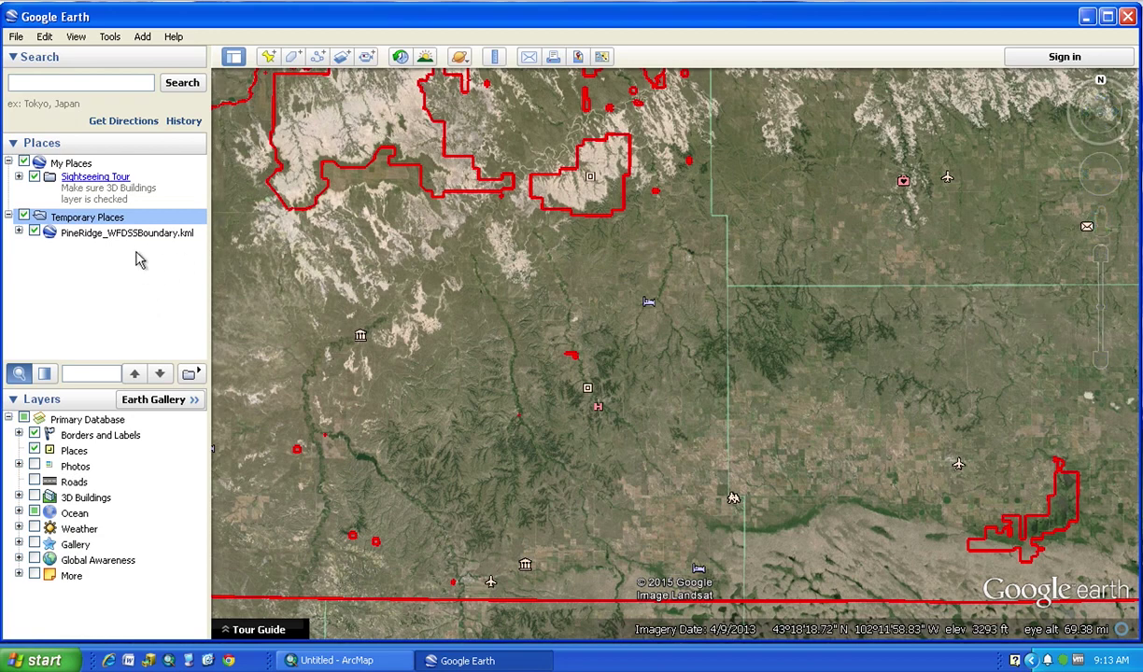
Add a new folder named Timber under Temporary Places
{"action": "right_click", "coordinate": [109, 223]}
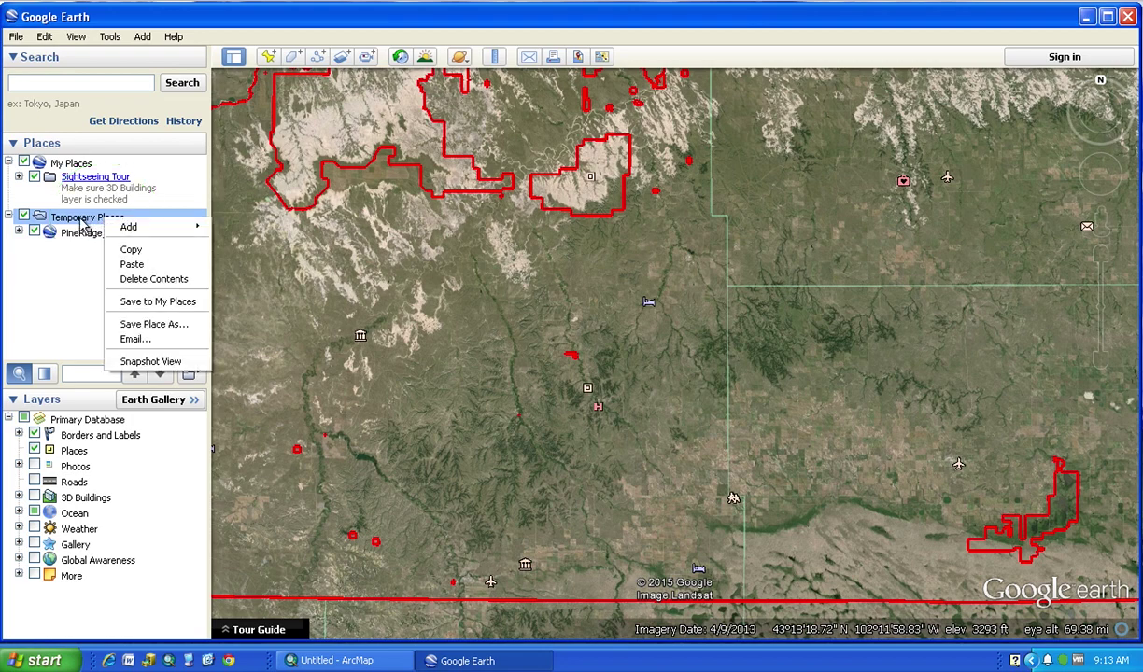
{"action": "mouse_move", "coordinate": [129, 231]}
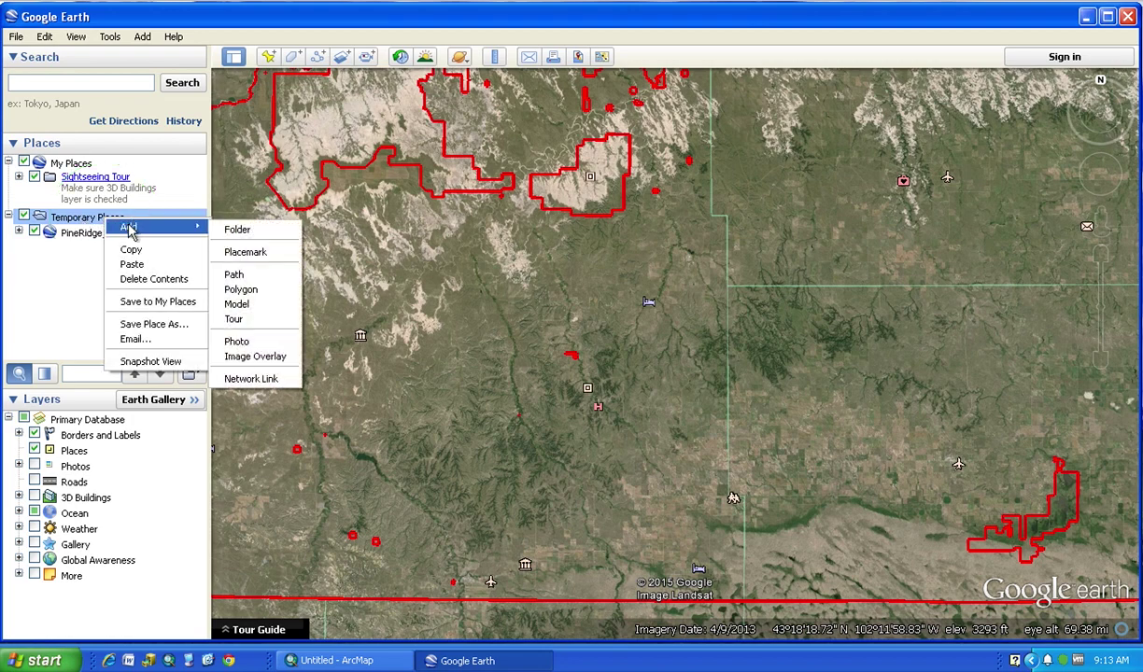
{"action": "left_click", "coordinate": [289, 233]}
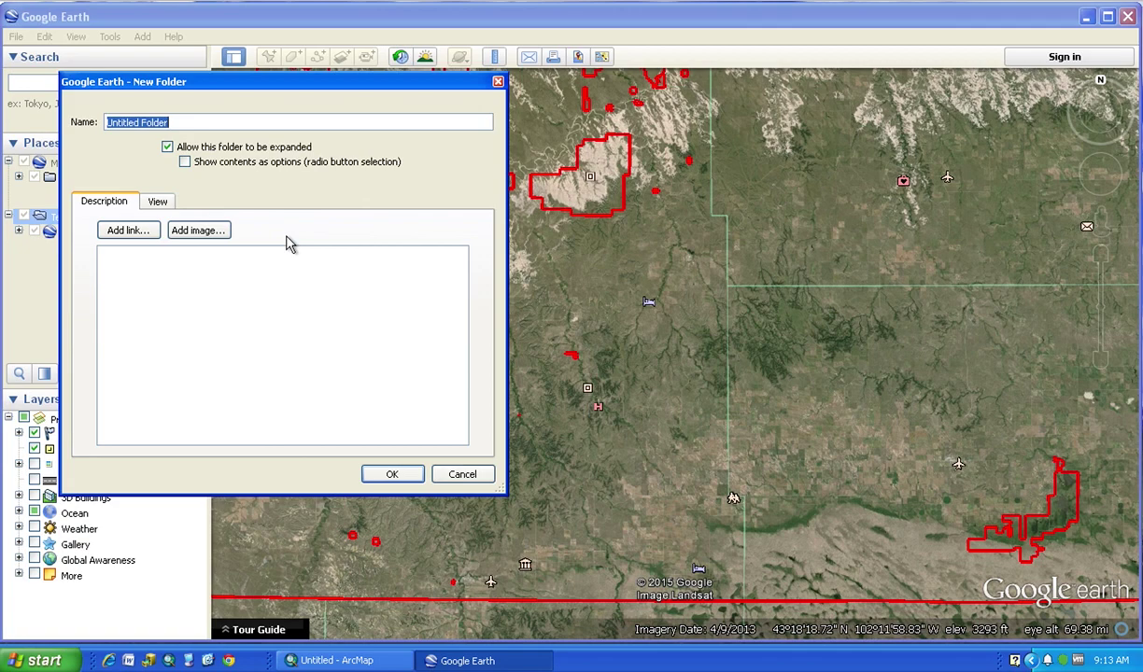
{"action": "type", "text": "Timber"}
{"action": "left_click", "coordinate": [392, 475]}
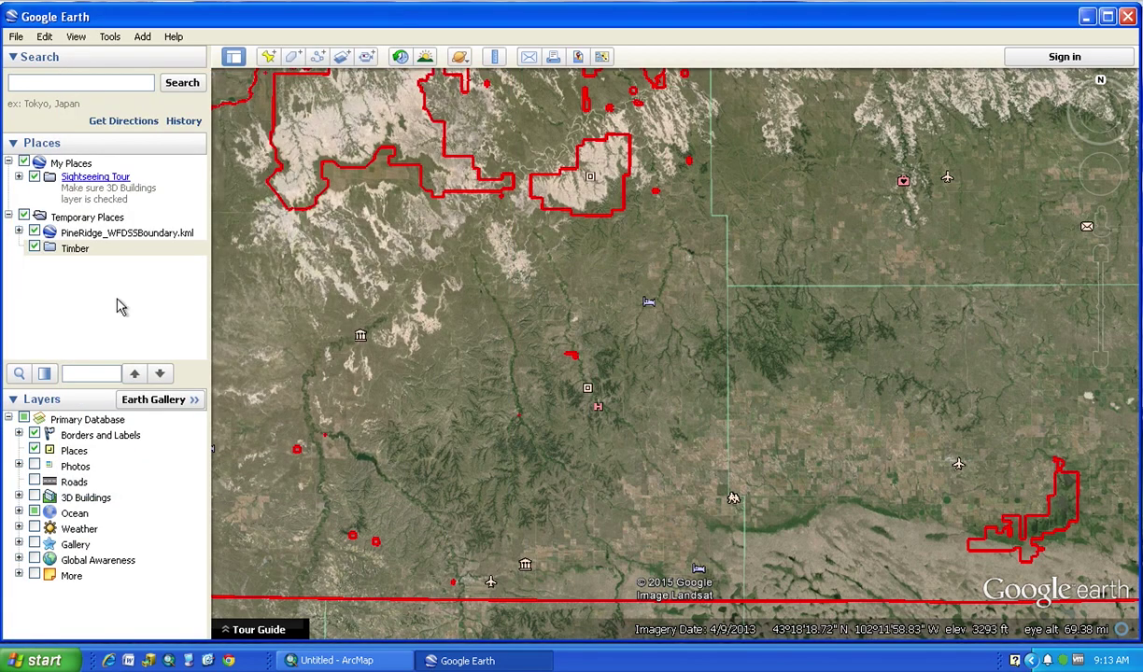
Add a polygon to the Timber folder, resize its window, and name it Timber1
{"action": "right_click", "coordinate": [80, 257]}
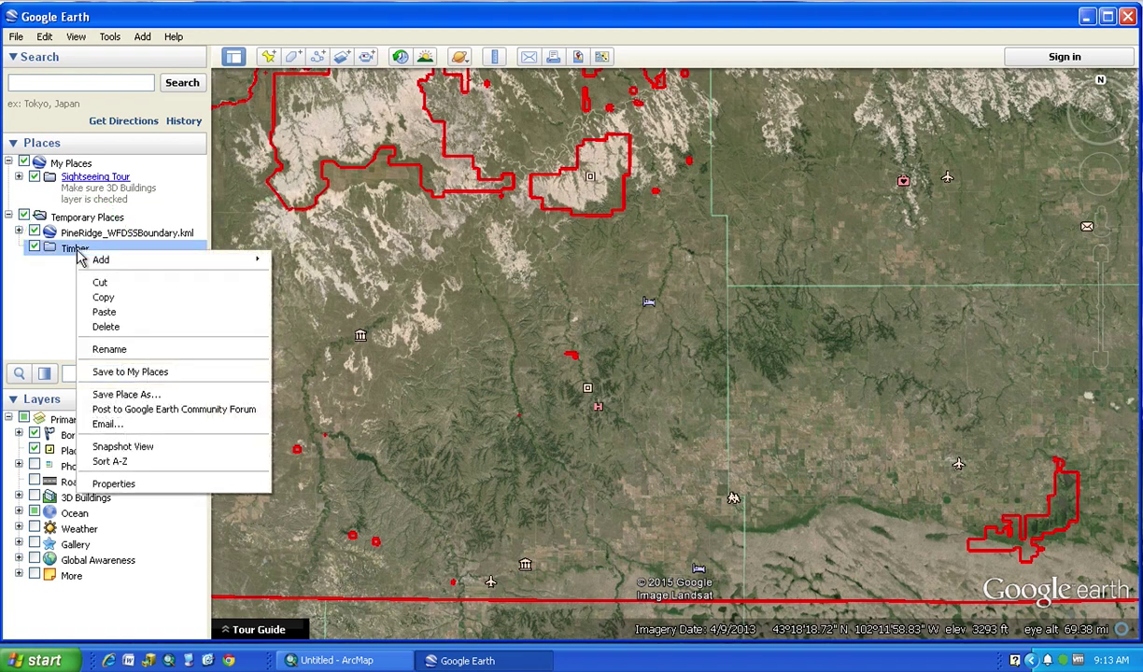
{"action": "mouse_move", "coordinate": [98, 262]}
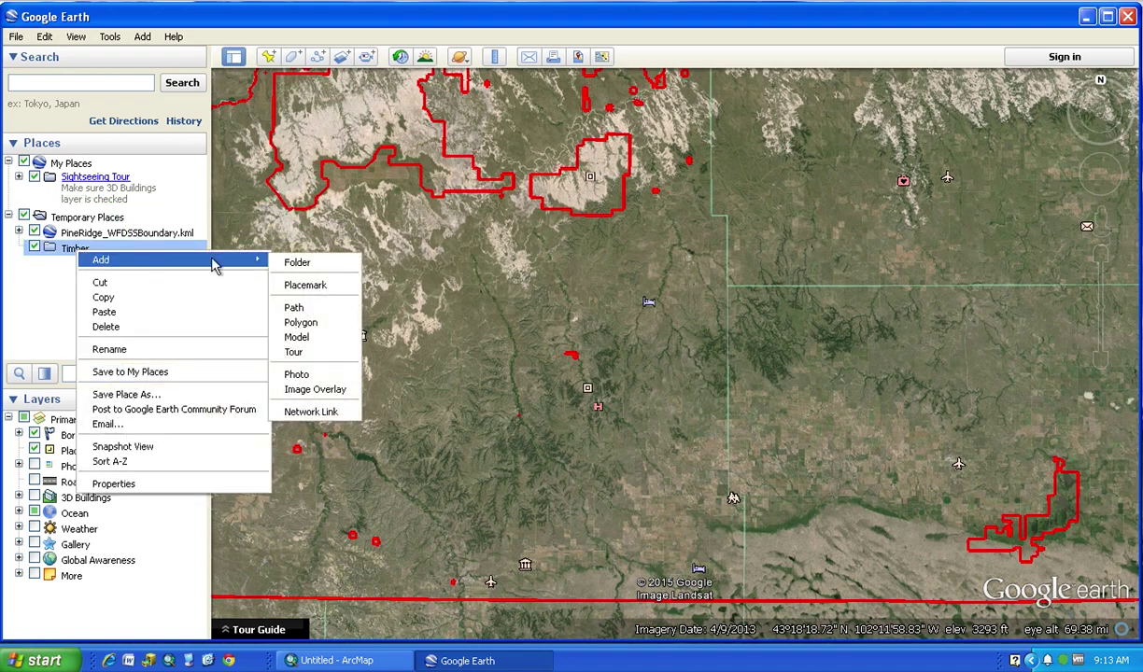
{"action": "left_click", "coordinate": [314, 323]}
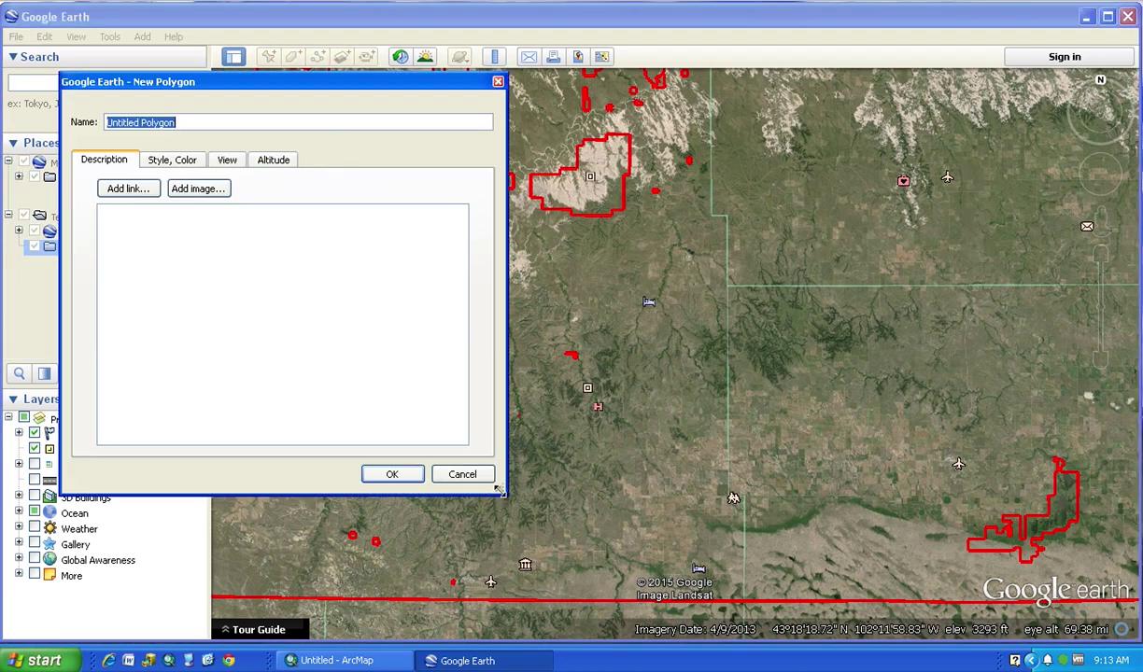
{"action": "left_click_drag", "start_coordinate": [502, 491], "coordinate": [331, 319]}
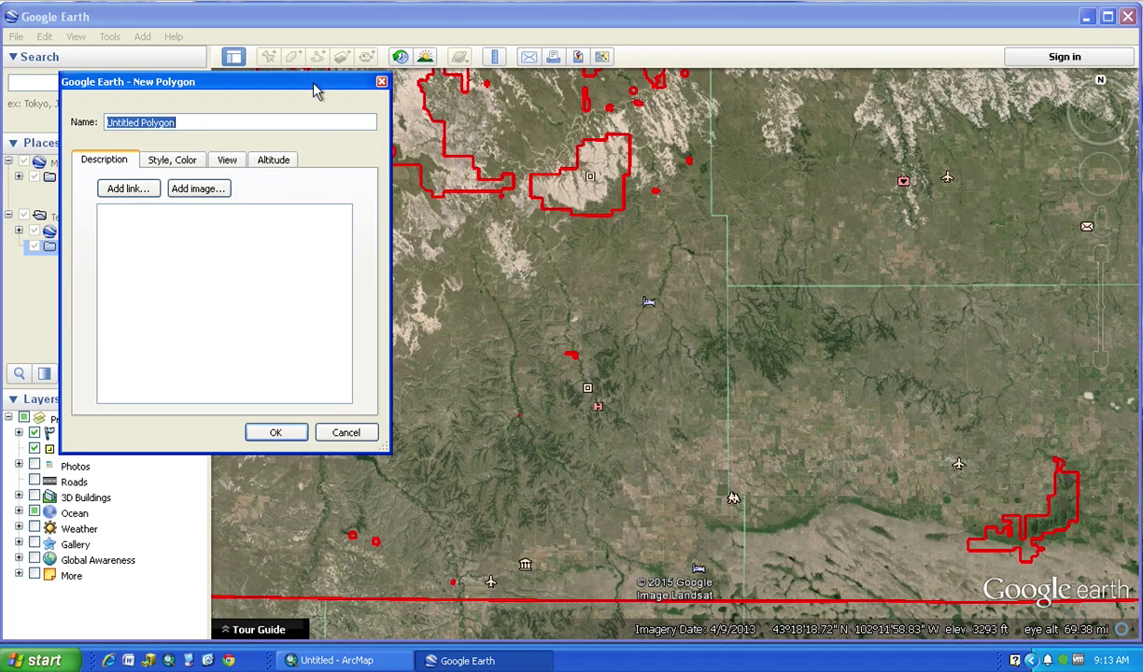
{"action": "left_click_drag", "start_coordinate": [314, 90], "coordinate": [271, 39]}
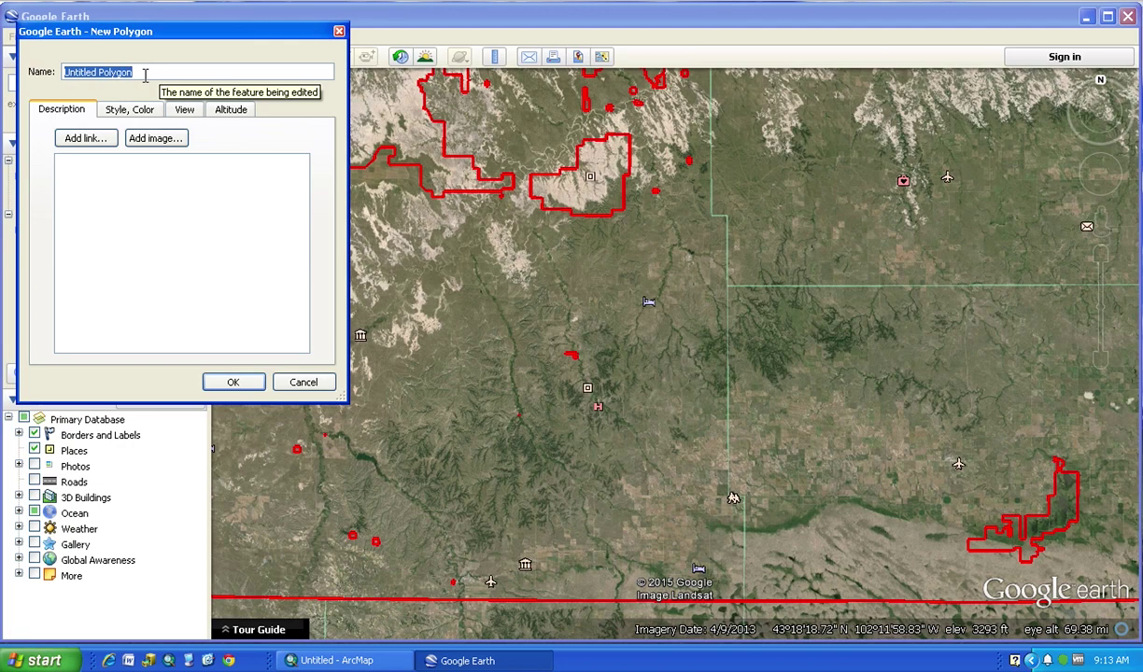
{"action": "type", "text": "Timber1"}
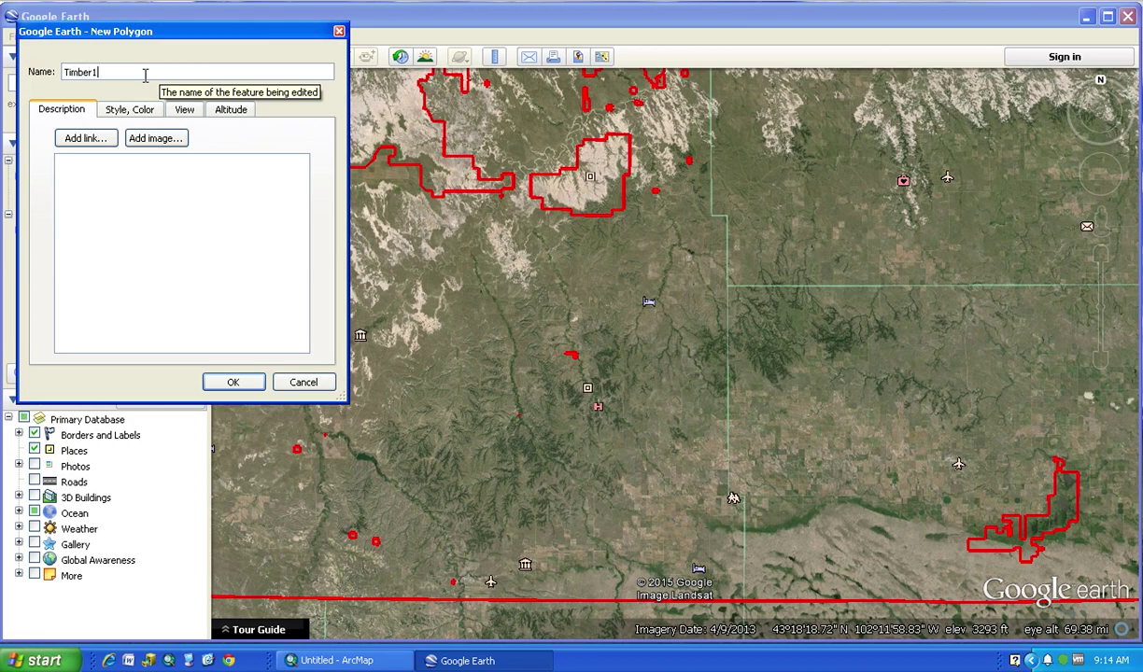
Style Timber1 with area set to Outlined, a red line colour and a wider line
{"action": "left_click", "coordinate": [140, 111]}
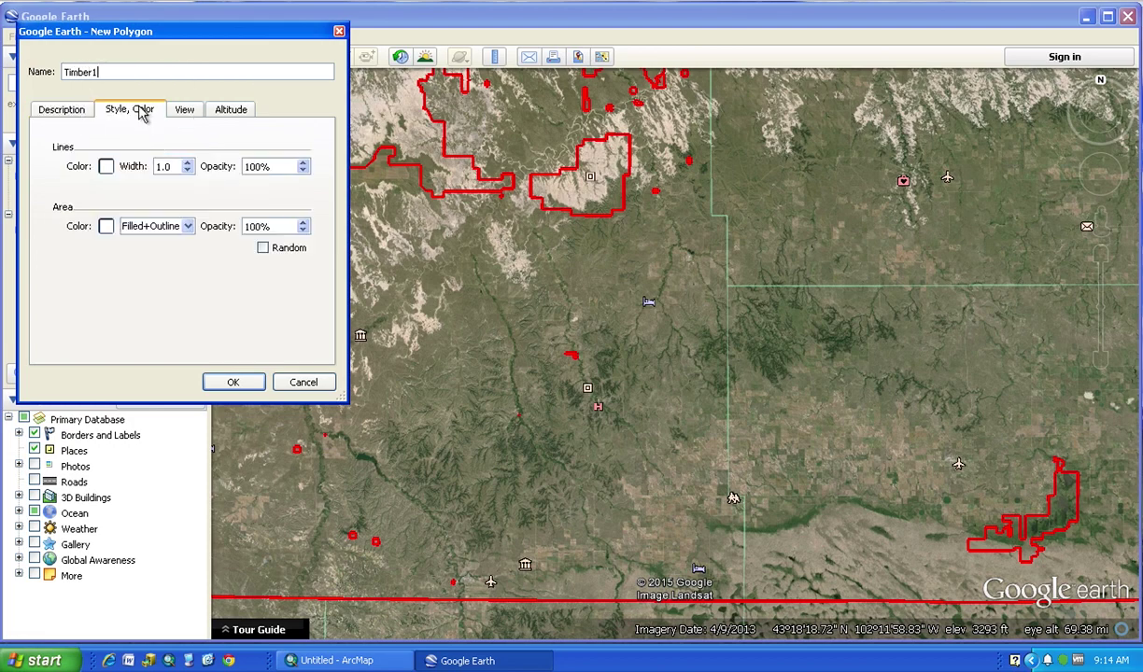
{"action": "left_click", "coordinate": [186, 226]}
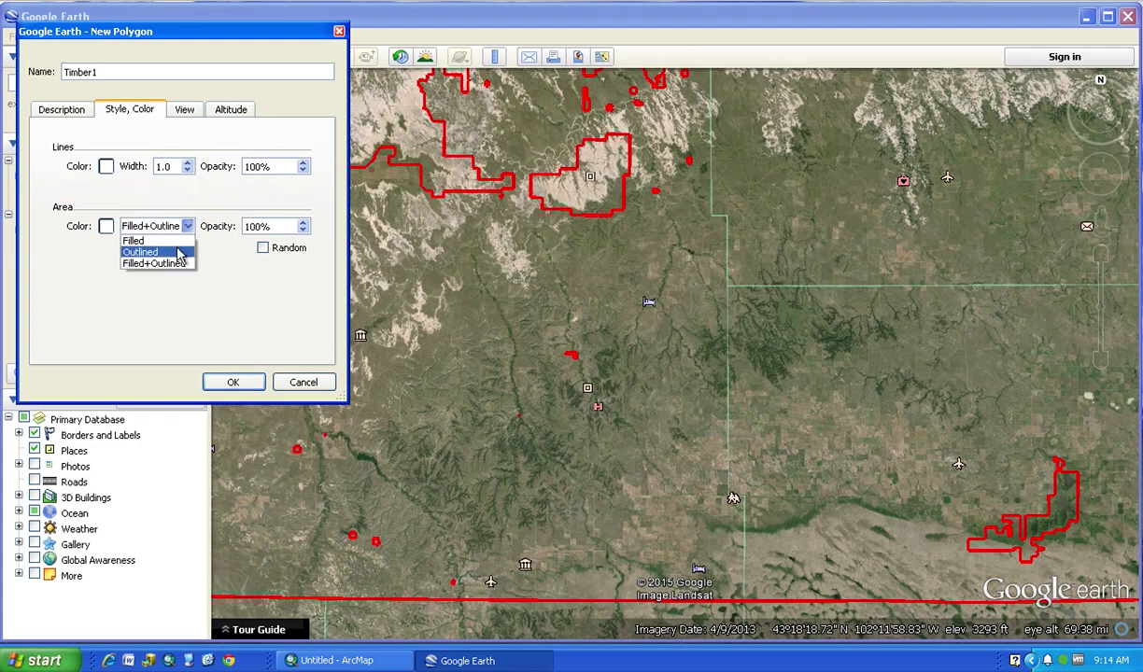
{"action": "left_click", "coordinate": [181, 252]}
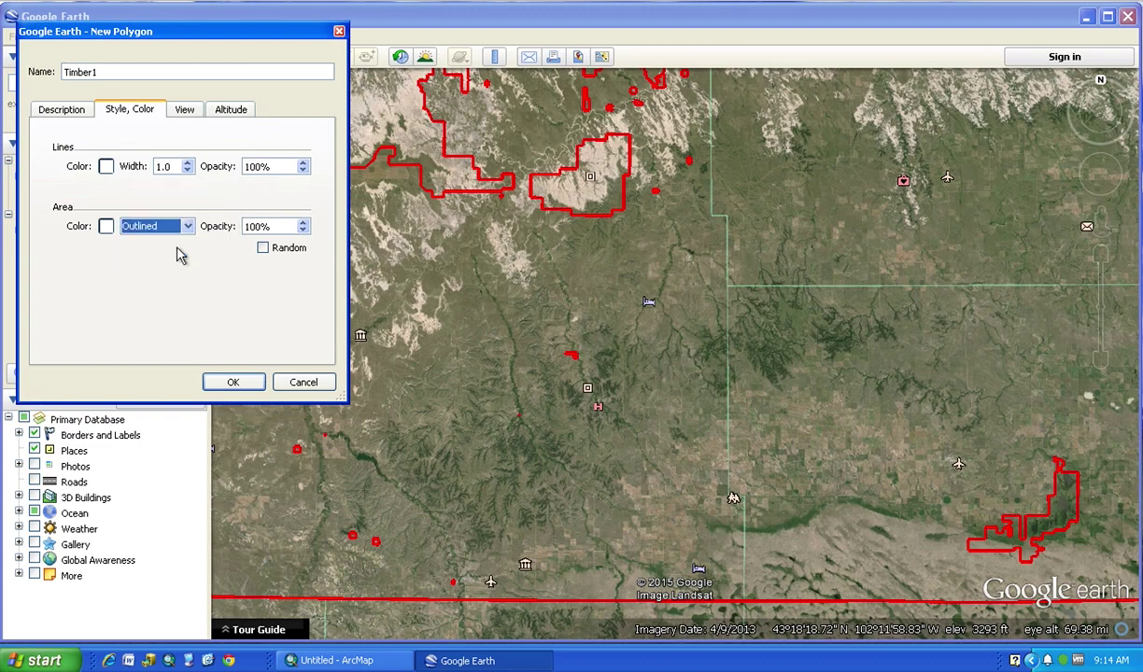
{"action": "left_click", "coordinate": [107, 168]}
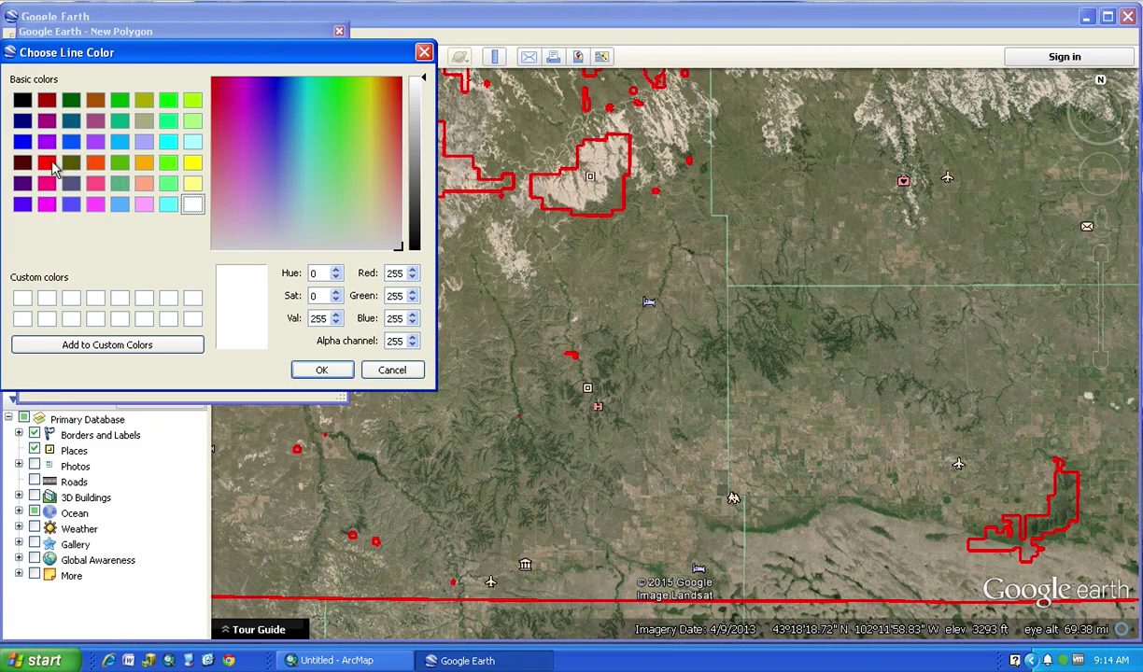
{"action": "left_click", "coordinate": [49, 167]}
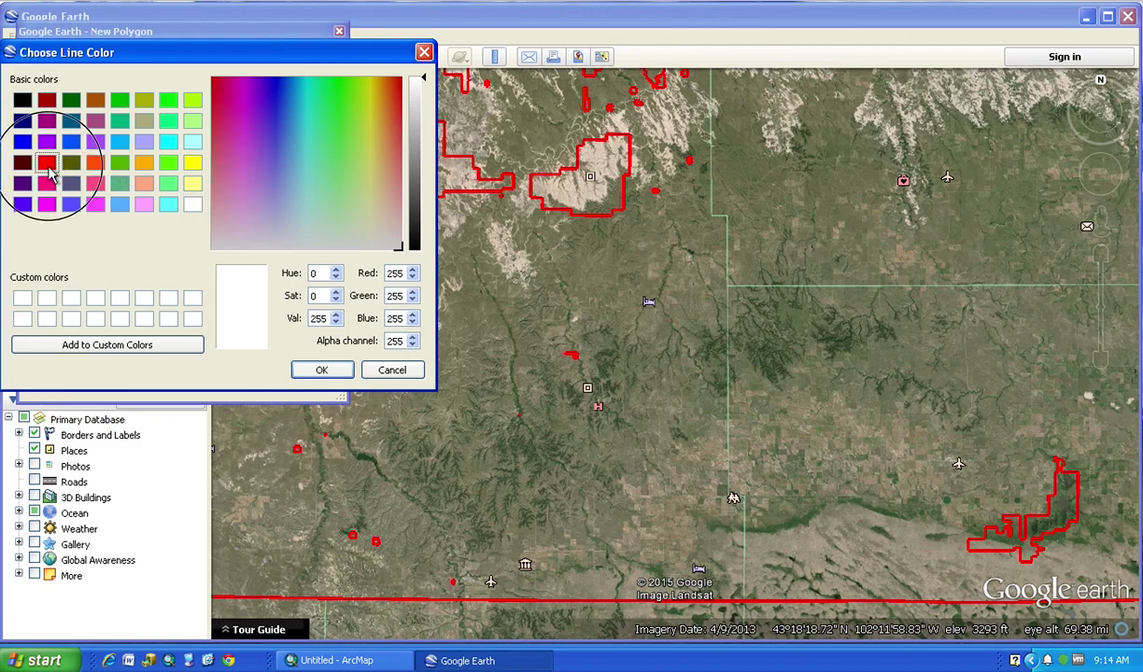
{"action": "left_click", "coordinate": [320, 371]}
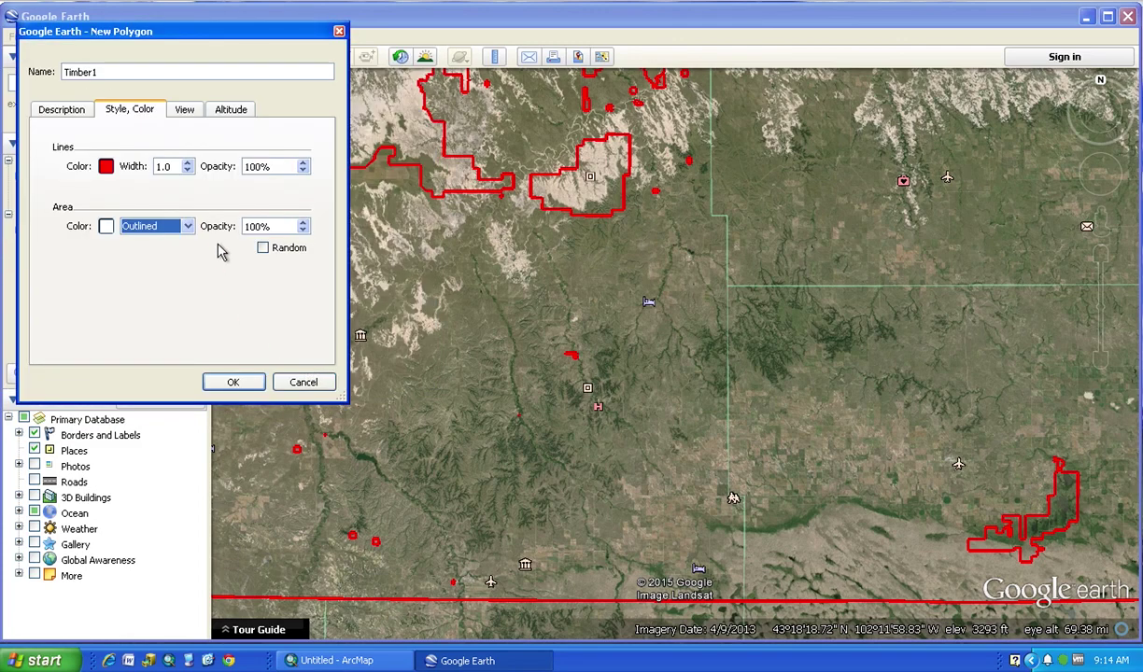
{"action": "left_click", "coordinate": [189, 163]}
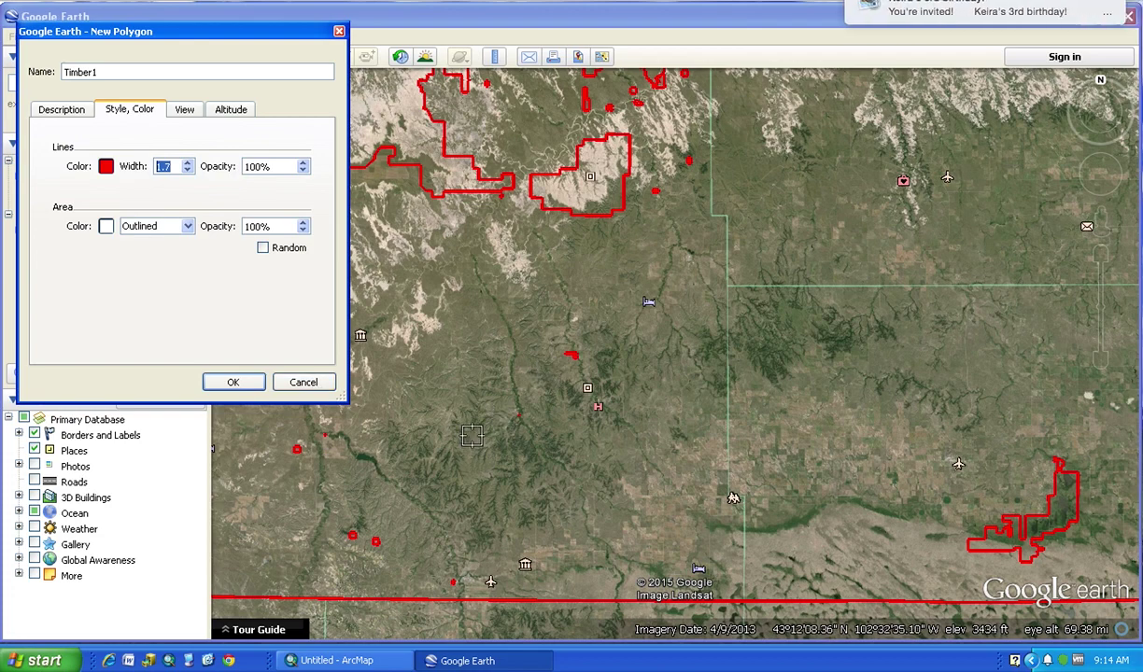
Zoom in and begin tracing Timber1's outline near the map centre
{"action": "mouse_move", "coordinate": [1096, 275]}
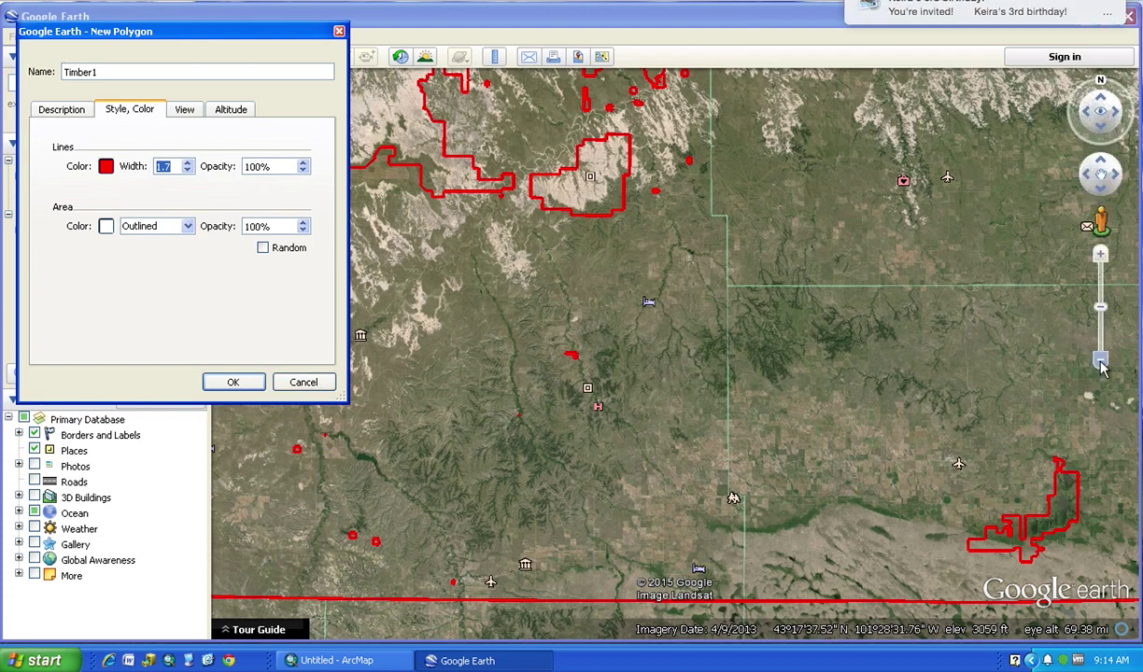
{"action": "left_click", "coordinate": [1100, 256]}
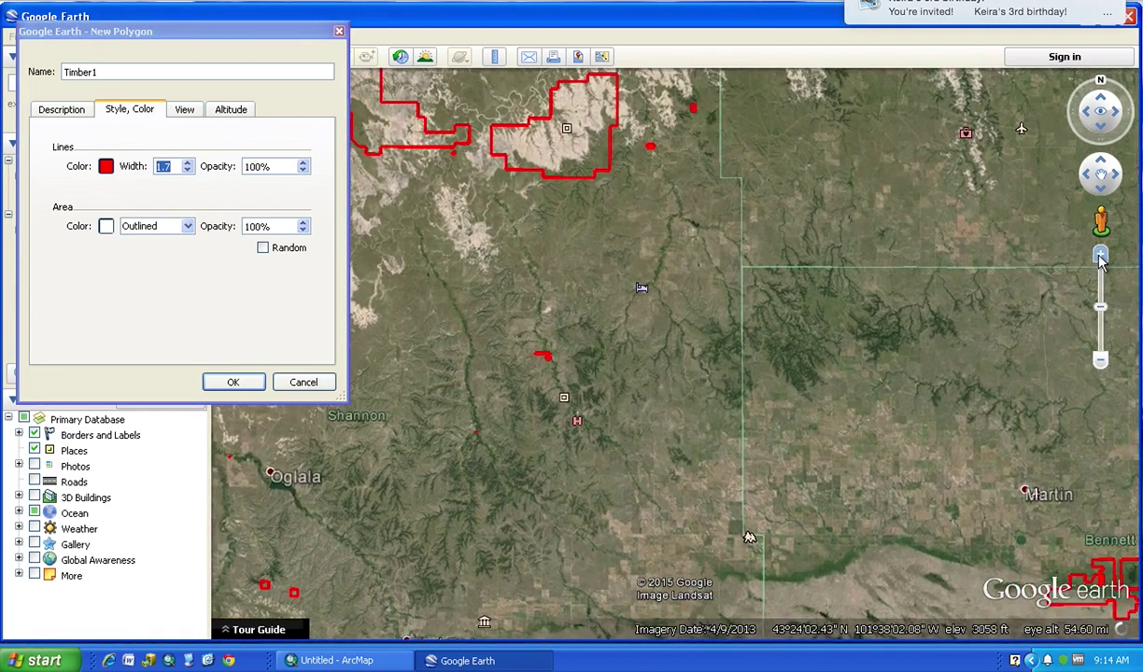
{"action": "left_click", "coordinate": [1101, 256]}
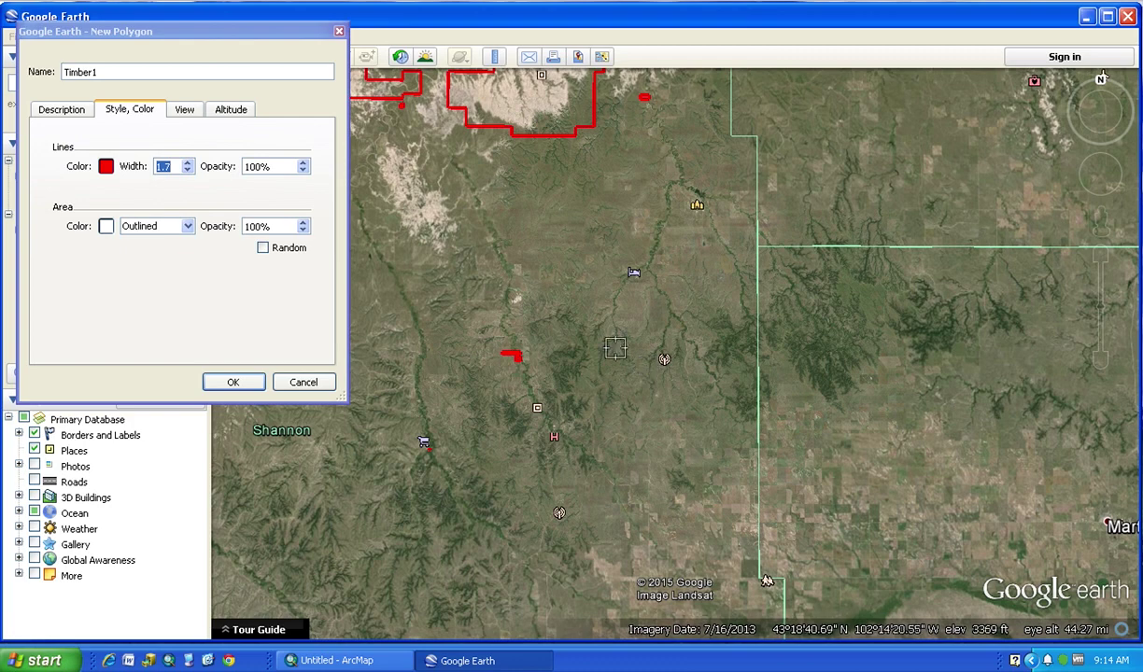
{"action": "left_click", "coordinate": [604, 320]}
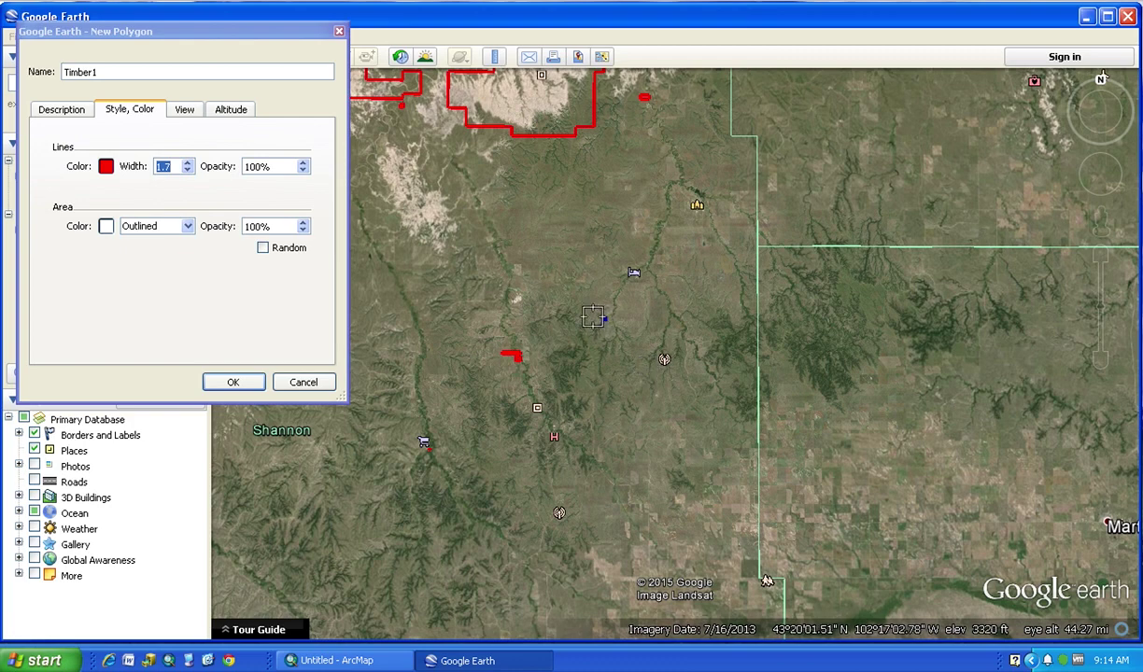
{"action": "mouse_move", "coordinate": [592, 316]}
{"action": "left_mouse_down"}
{"action": "mouse_move", "coordinate": [537, 299]}
{"action": "mouse_move", "coordinate": [523, 345]}
{"action": "left_mouse_up"}
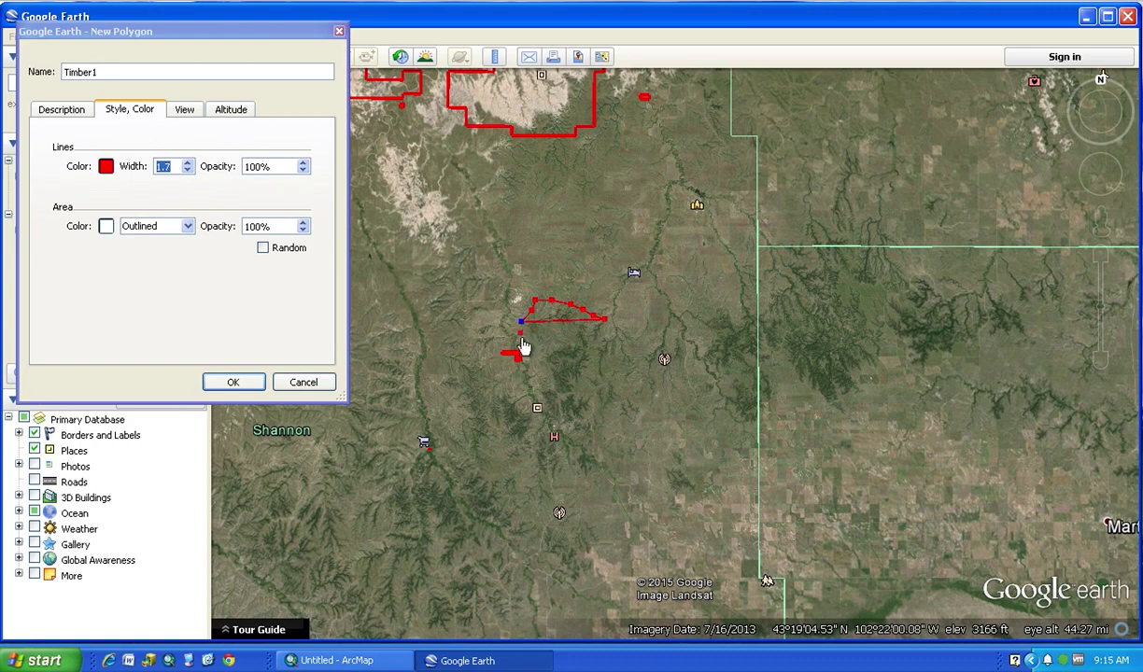
Delete the stray starting vertices from the Timber1 outline
{"action": "right_click", "coordinate": [520, 338]}
{"action": "right_click", "coordinate": [521, 338]}
{"action": "right_click", "coordinate": [520, 338]}
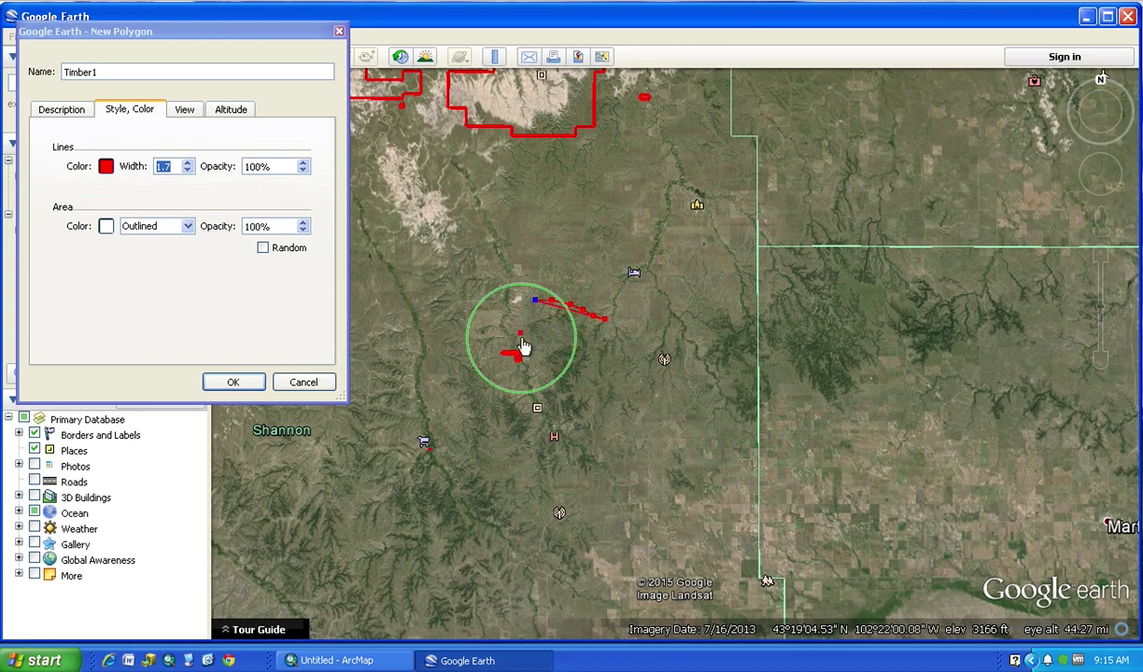
{"action": "right_click", "coordinate": [520, 338]}
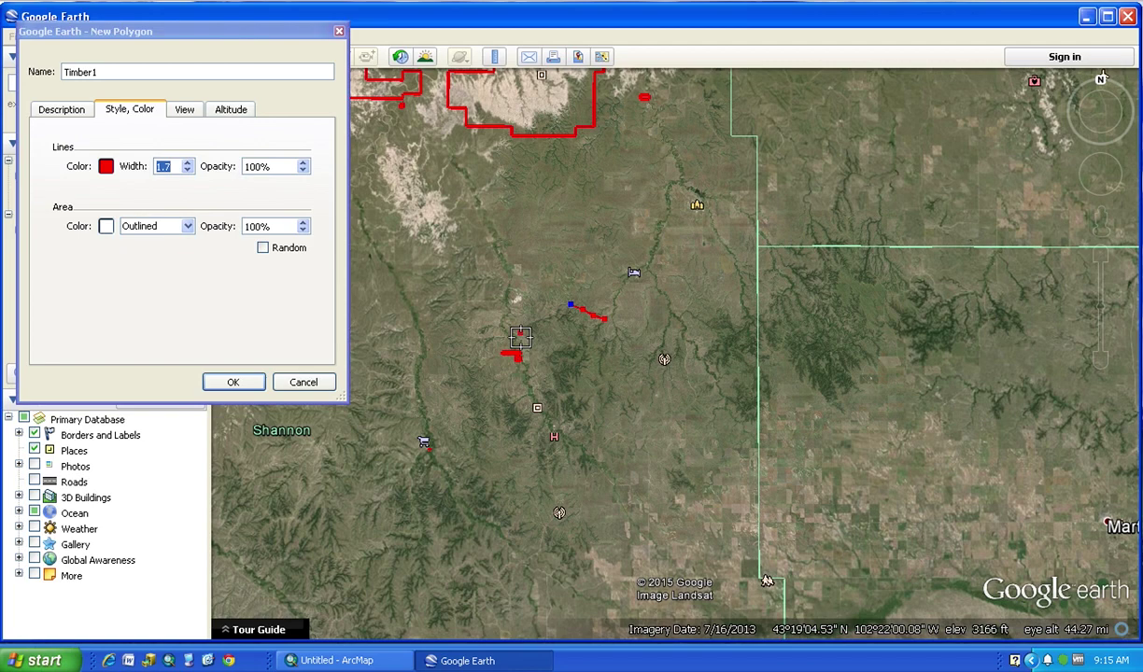
{"action": "right_click", "coordinate": [546, 327]}
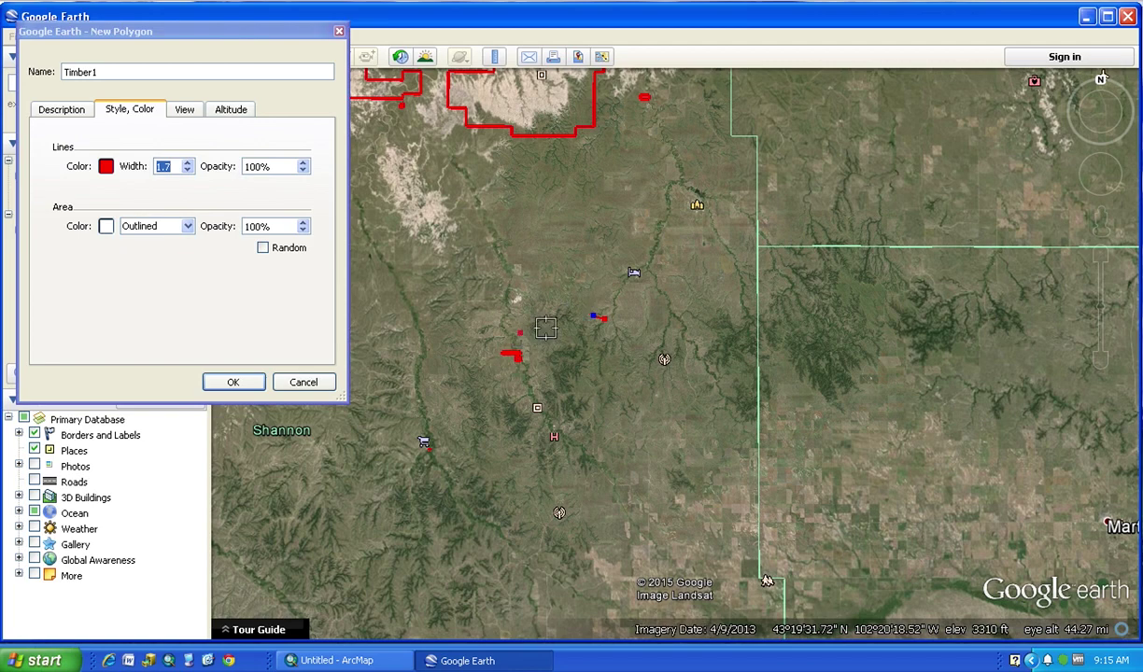
{"action": "right_click", "coordinate": [548, 327]}
Retrace the Timber1 outline from its end vertex and close it around the forested patch
{"action": "left_click", "coordinate": [591, 317]}
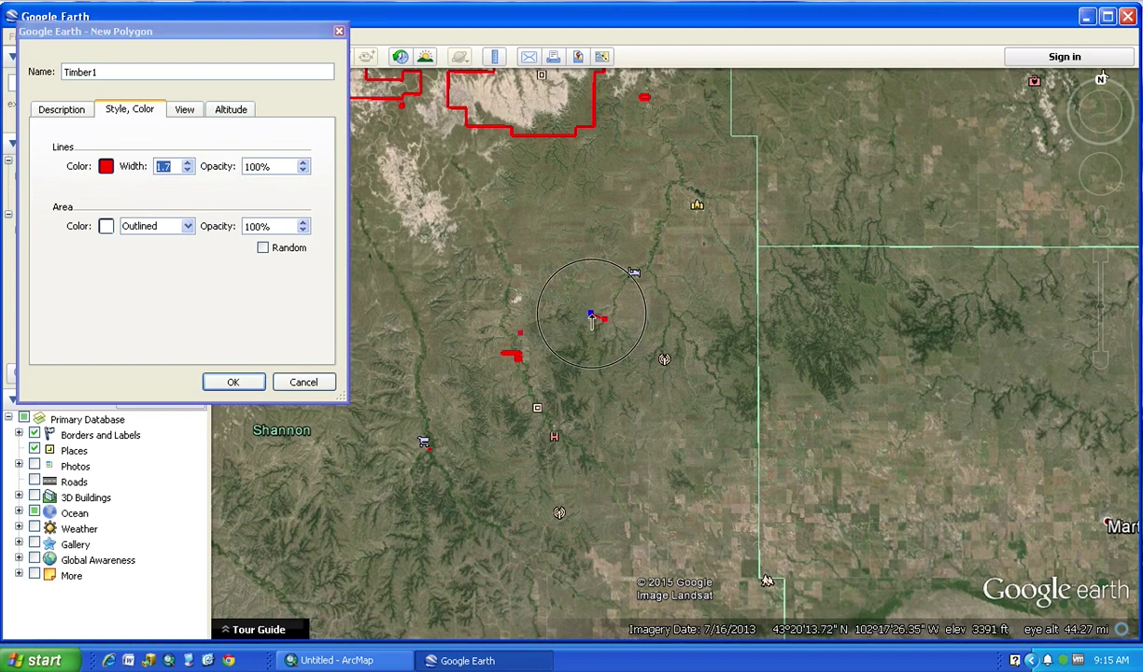
{"action": "left_click_drag", "start_coordinate": [591, 317], "coordinate": [452, 244]}
{"action": "key", "text": "Delete"}
{"action": "key", "text": "Delete"}
{"action": "key", "text": "Delete"}
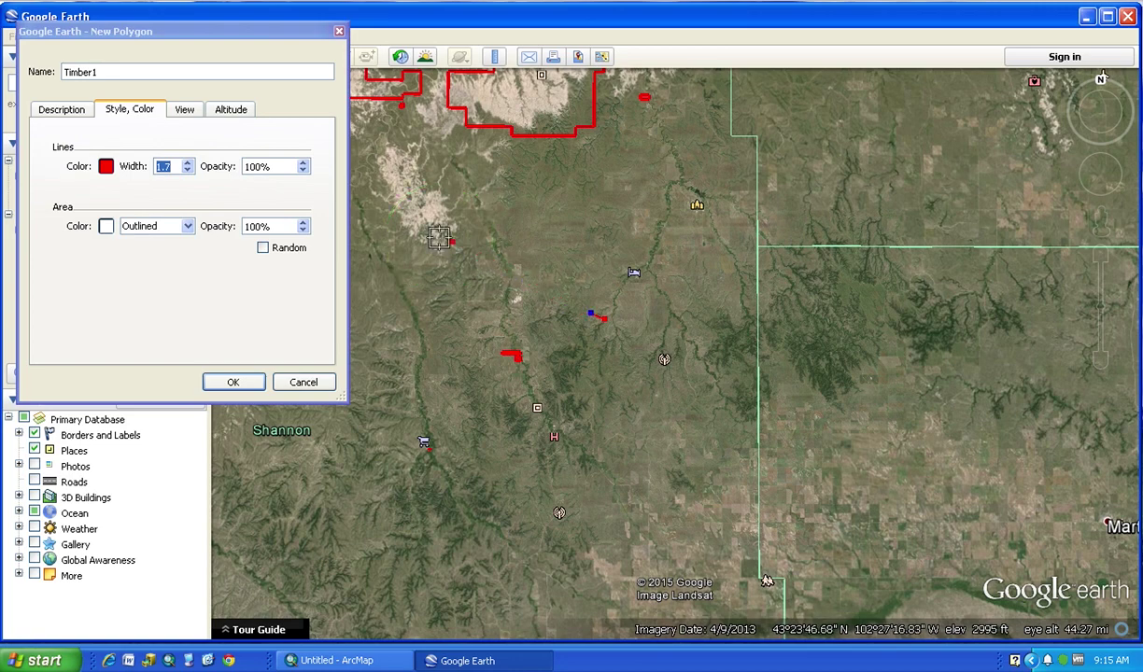
{"action": "left_click", "coordinate": [560, 309]}
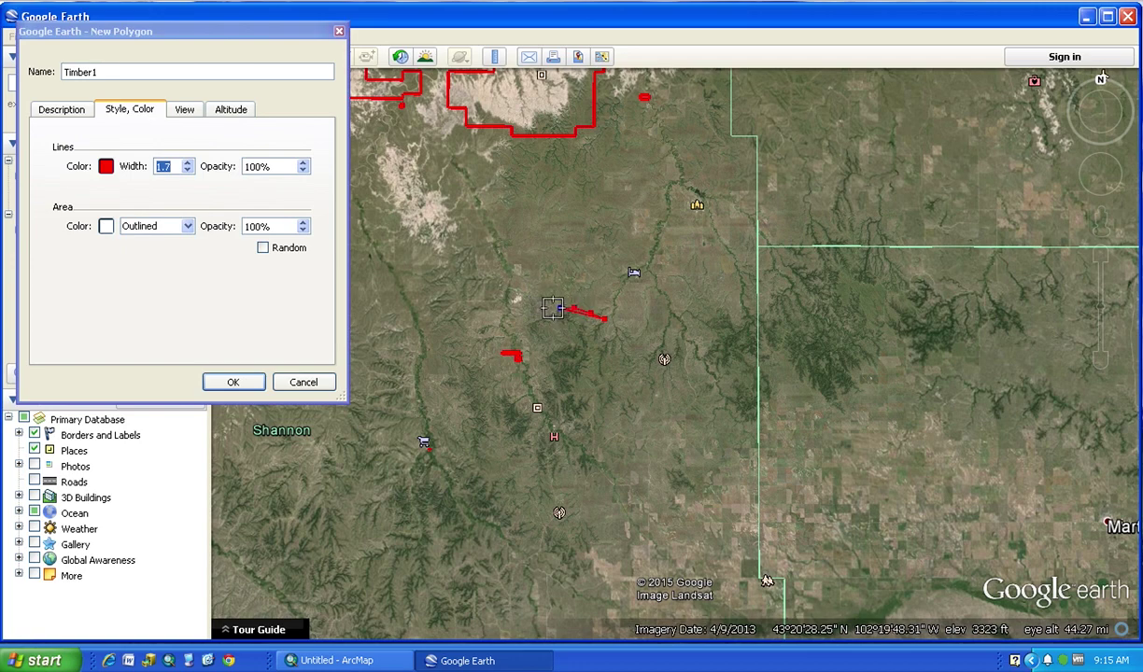
{"action": "mouse_move", "coordinate": [552, 309]}
{"action": "left_mouse_down"}
{"action": "mouse_move", "coordinate": [528, 328]}
{"action": "mouse_move", "coordinate": [549, 347]}
{"action": "mouse_move", "coordinate": [550, 379]}
{"action": "mouse_move", "coordinate": [522, 386]}
{"action": "mouse_move", "coordinate": [491, 418]}
{"action": "mouse_move", "coordinate": [592, 480]}
{"action": "mouse_move", "coordinate": [611, 442]}
{"action": "mouse_move", "coordinate": [582, 421]}
{"action": "mouse_move", "coordinate": [613, 402]}
{"action": "mouse_move", "coordinate": [613, 334]}
{"action": "left_mouse_up"}
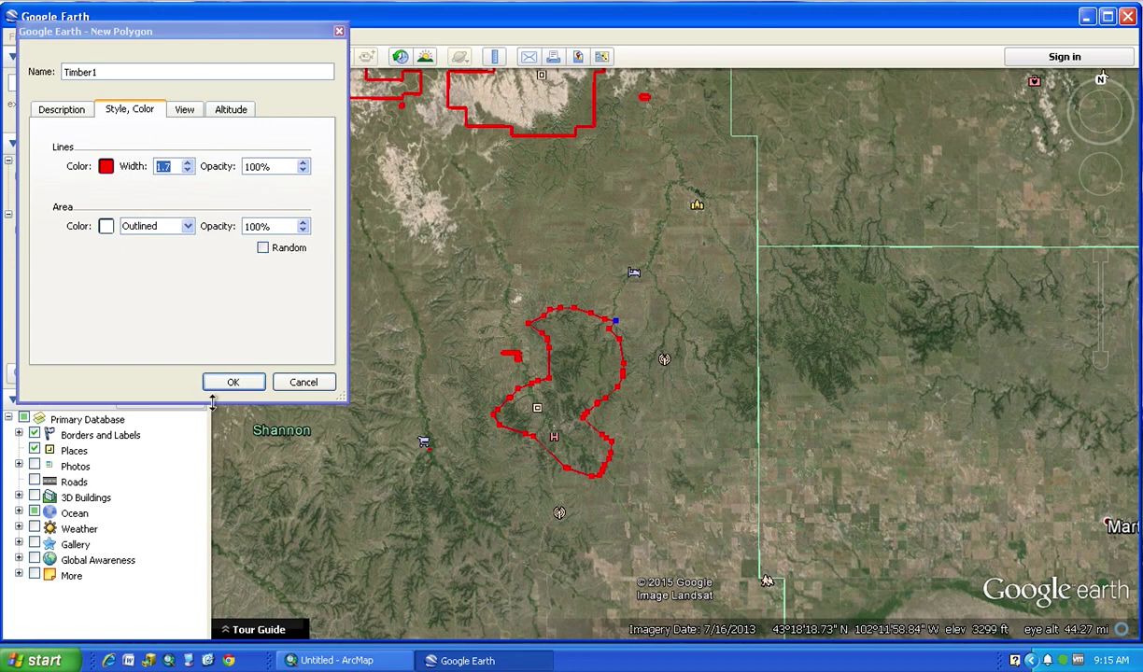
Save Timber1, then add a polygon named Timber2 to the Timber folder and show its style settings
{"action": "left_click", "coordinate": [233, 383]}
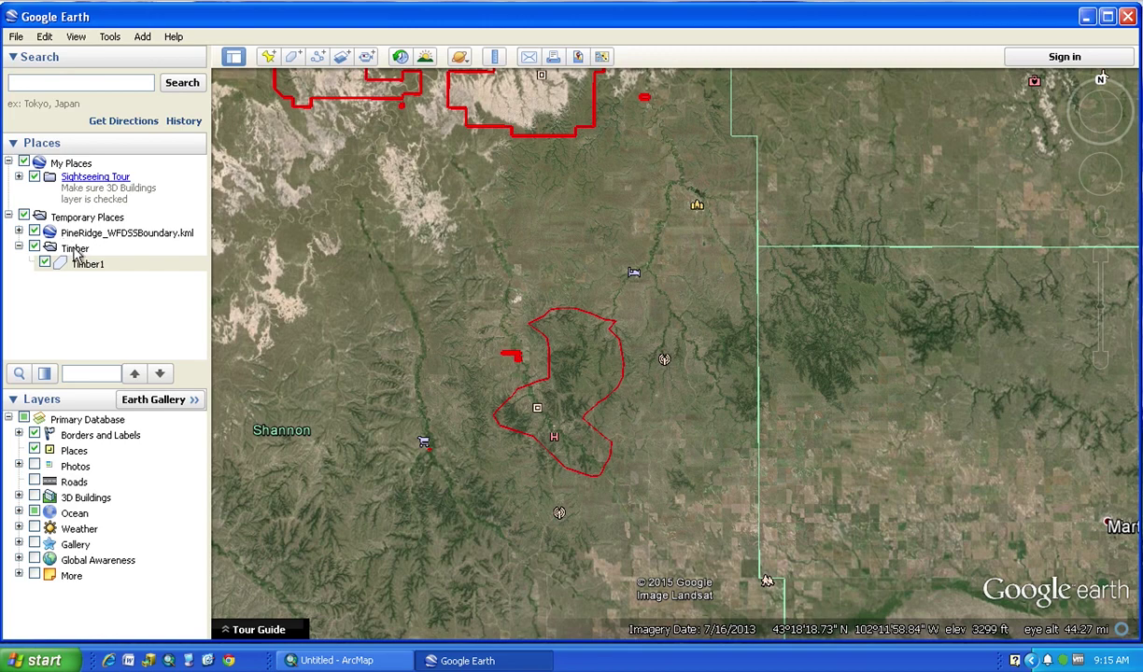
{"action": "right_click", "coordinate": [76, 253]}
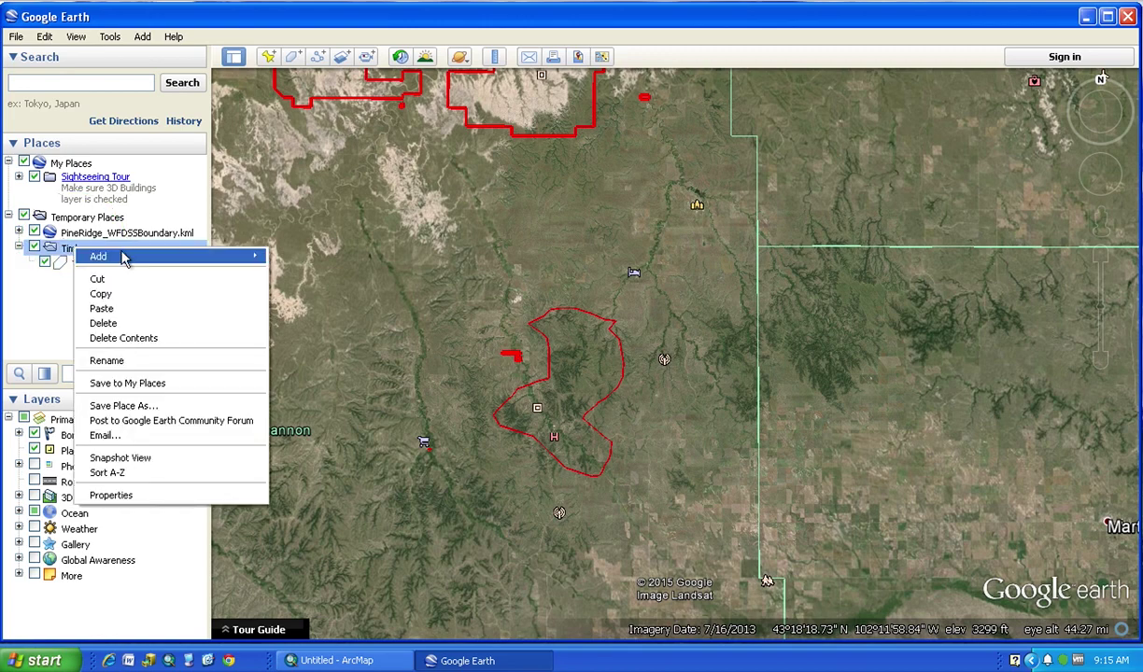
{"action": "mouse_move", "coordinate": [254, 260]}
{"action": "left_click", "coordinate": [298, 320]}
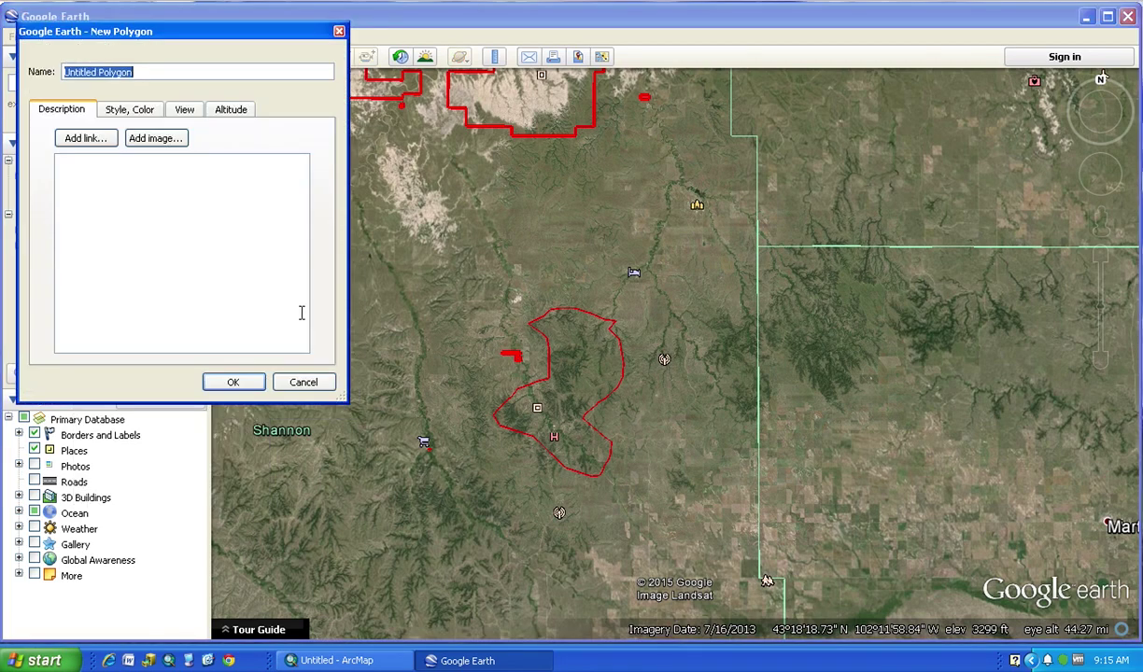
{"action": "type", "text": "Timber2"}
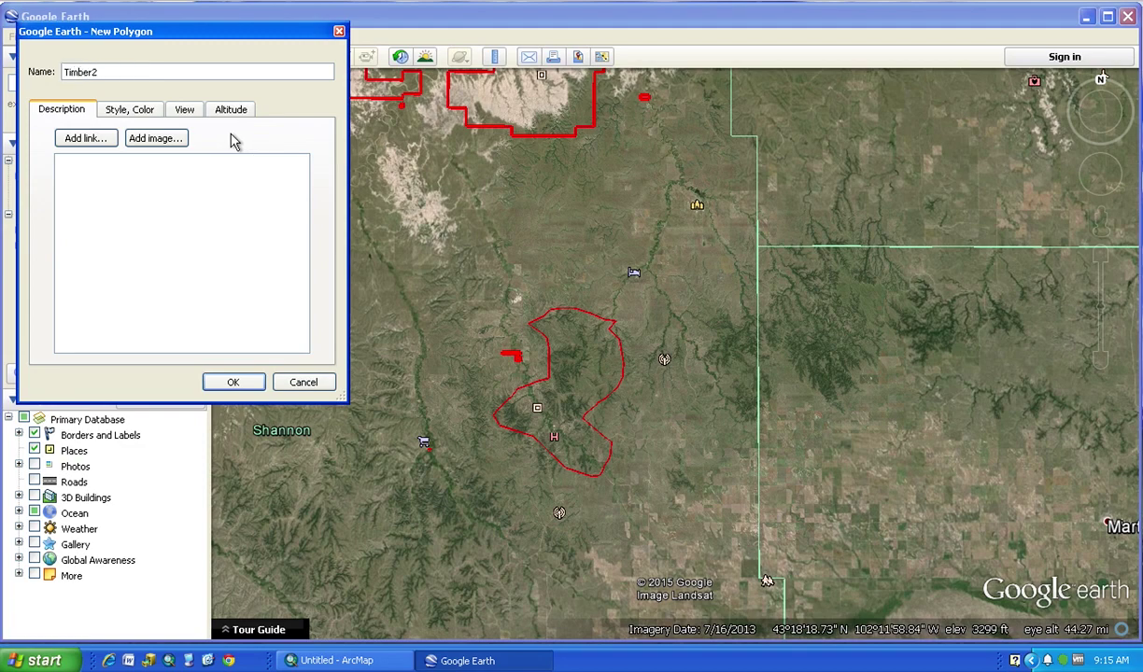
{"action": "left_click", "coordinate": [131, 112]}
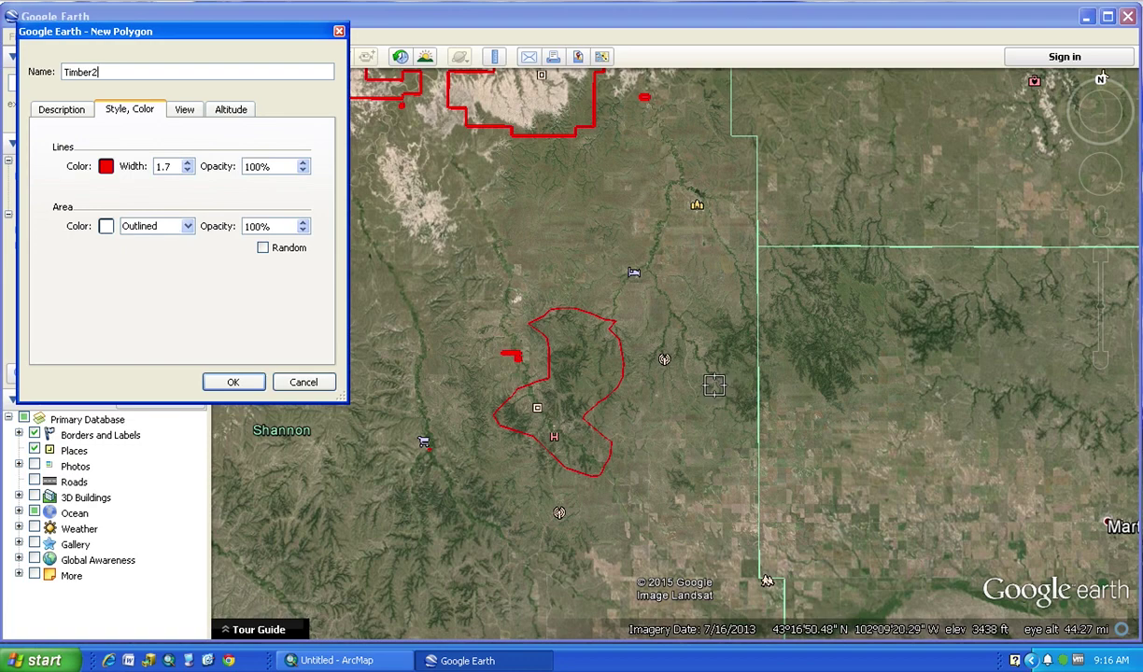
Trace Timber2 around the forested area east of Timber1 and save it
{"action": "mouse_move", "coordinate": [699, 387]}
{"action": "left_mouse_down"}
{"action": "mouse_move", "coordinate": [720, 412]}
{"action": "mouse_move", "coordinate": [764, 429]}
{"action": "mouse_move", "coordinate": [776, 366]}
{"action": "mouse_move", "coordinate": [849, 411]}
{"action": "mouse_move", "coordinate": [865, 408]}
{"action": "mouse_move", "coordinate": [892, 353]}
{"action": "mouse_move", "coordinate": [917, 356]}
{"action": "mouse_move", "coordinate": [938, 383]}
{"action": "mouse_move", "coordinate": [1034, 353]}
{"action": "mouse_move", "coordinate": [1043, 322]}
{"action": "mouse_move", "coordinate": [911, 225]}
{"action": "mouse_move", "coordinate": [793, 184]}
{"action": "mouse_move", "coordinate": [774, 190]}
{"action": "mouse_move", "coordinate": [773, 241]}
{"action": "mouse_move", "coordinate": [724, 292]}
{"action": "mouse_move", "coordinate": [632, 347]}
{"action": "mouse_move", "coordinate": [681, 340]}
{"action": "left_mouse_up"}
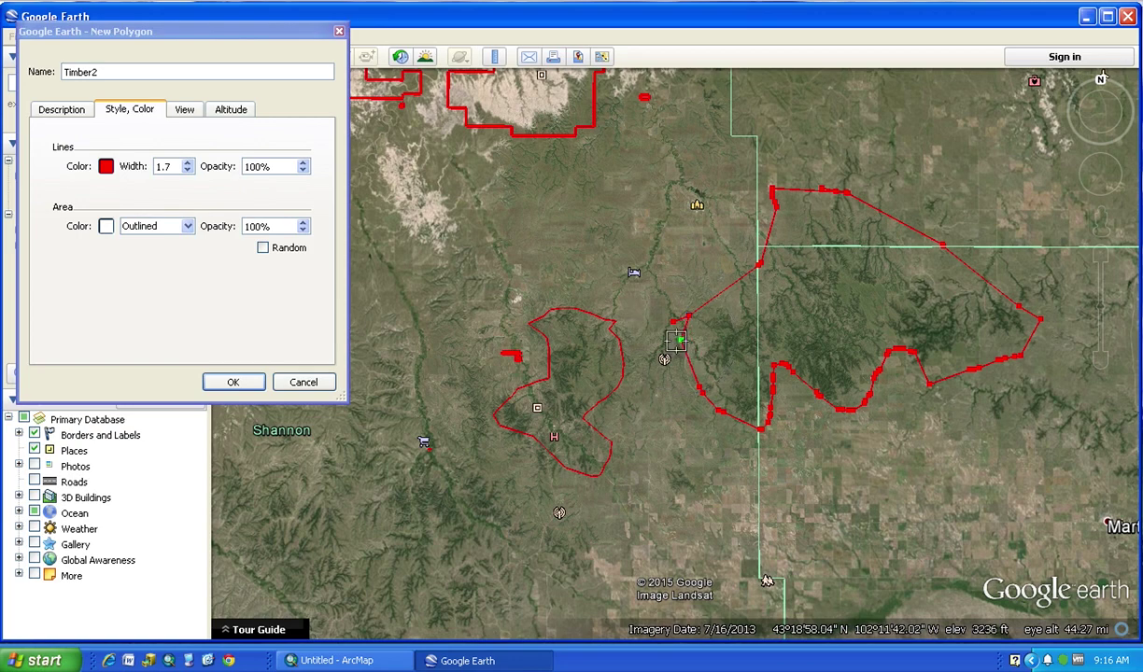
{"action": "left_click", "coordinate": [233, 382]}
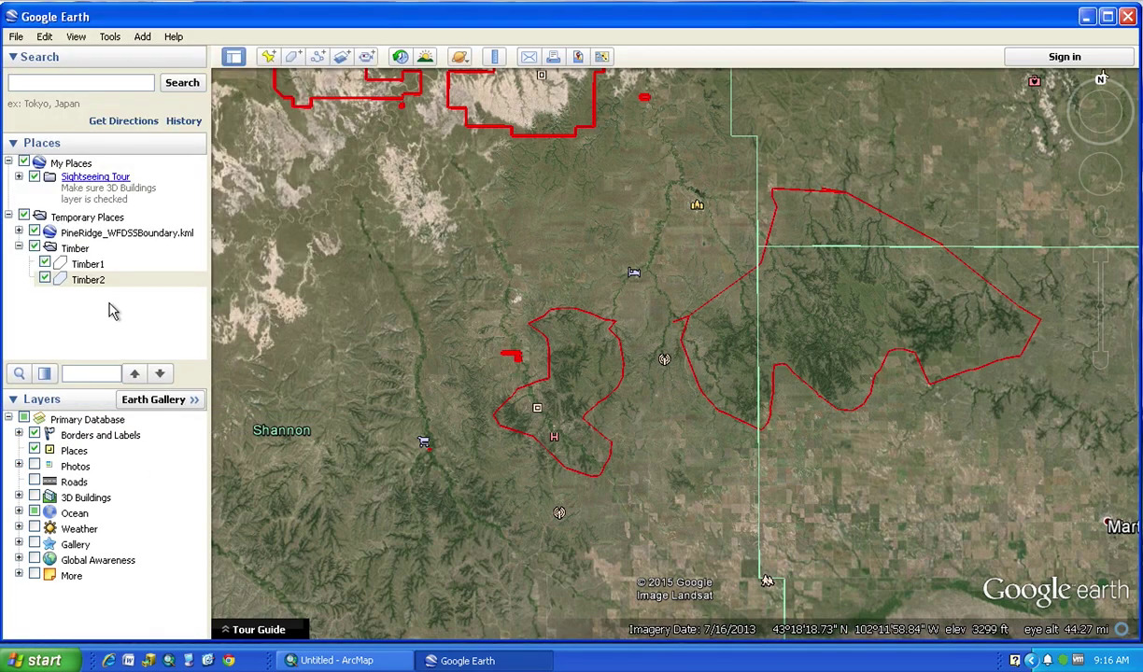
Select the Timber folder in Places and open the File menu
{"action": "left_click", "coordinate": [80, 252]}
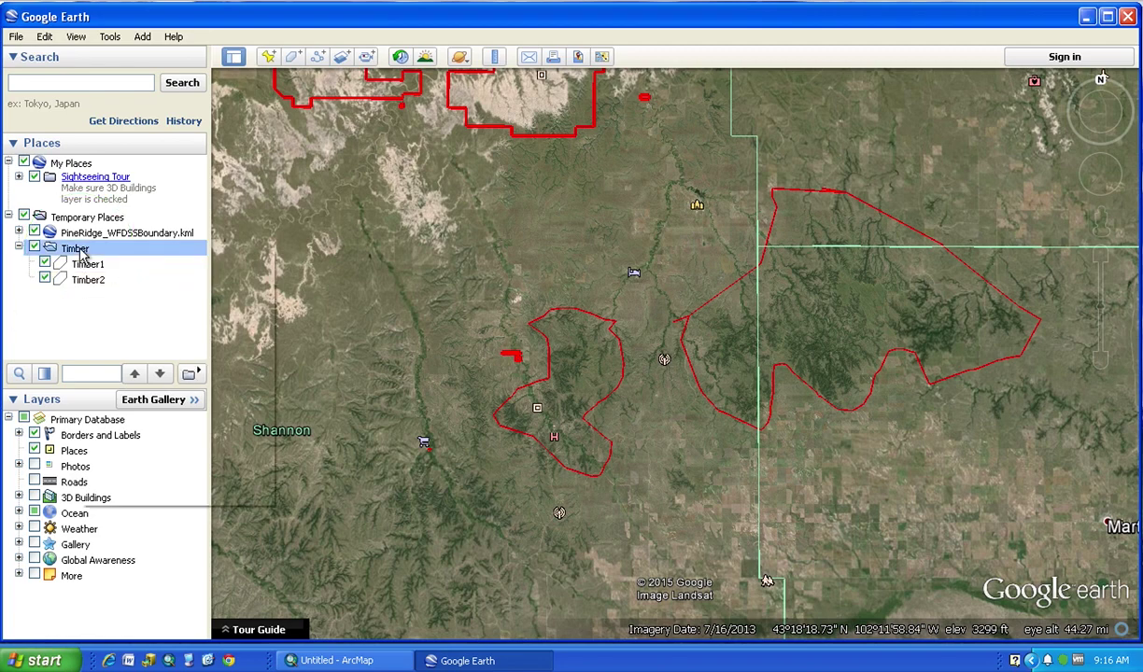
{"action": "right_click", "coordinate": [82, 254]}
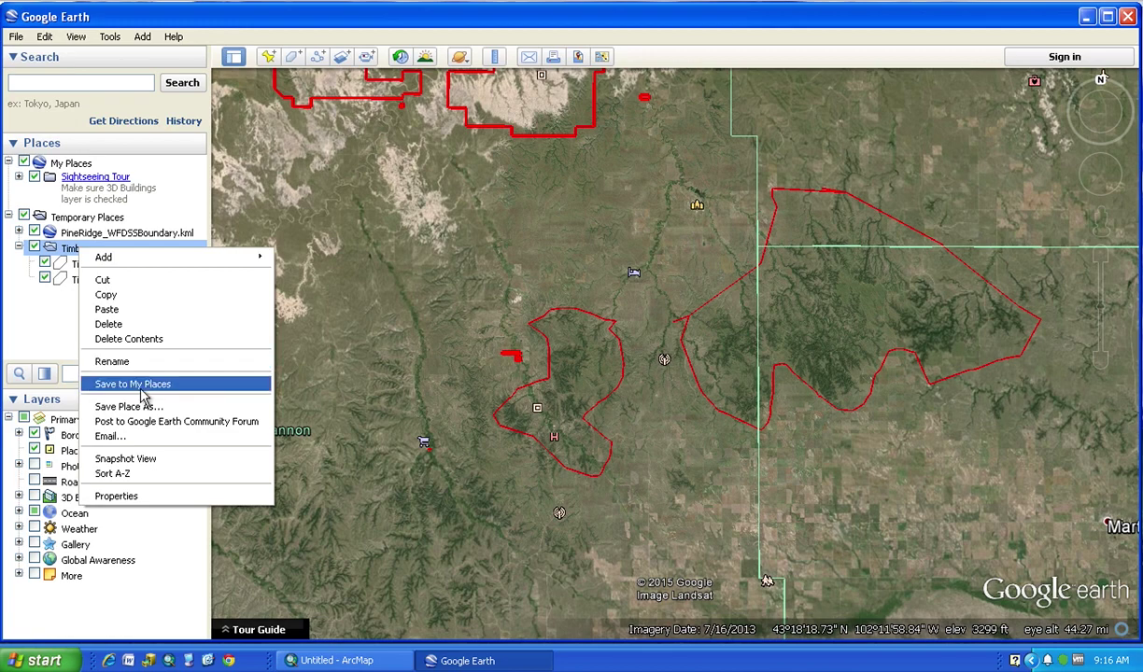
{"action": "key", "text": "Escape"}
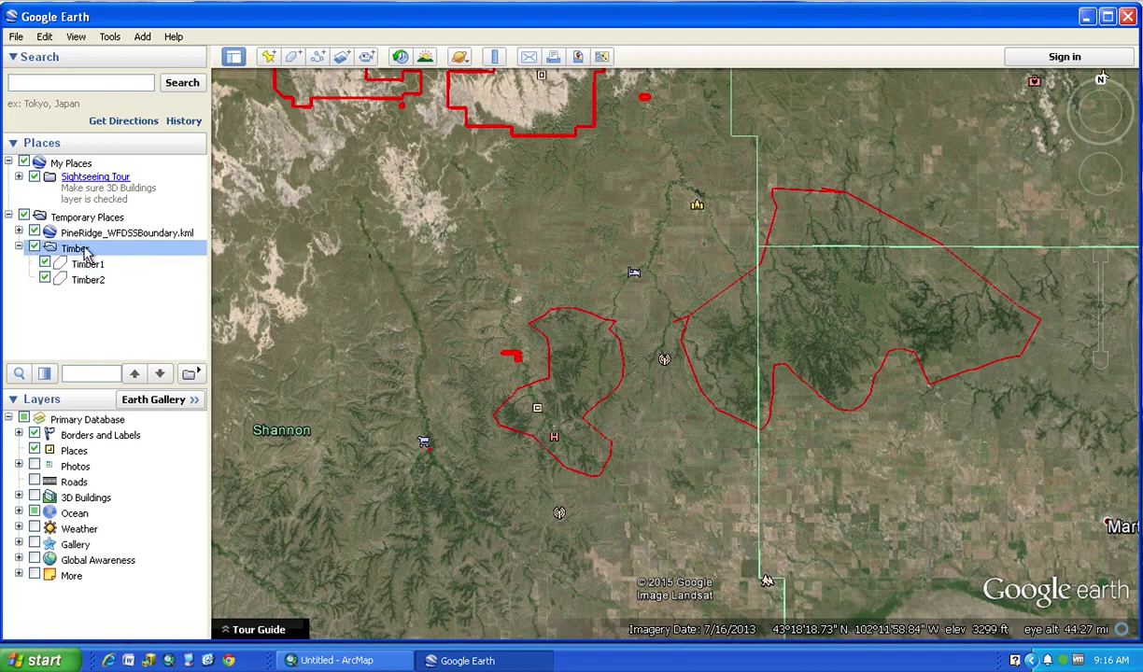
{"action": "left_click", "coordinate": [15, 38]}
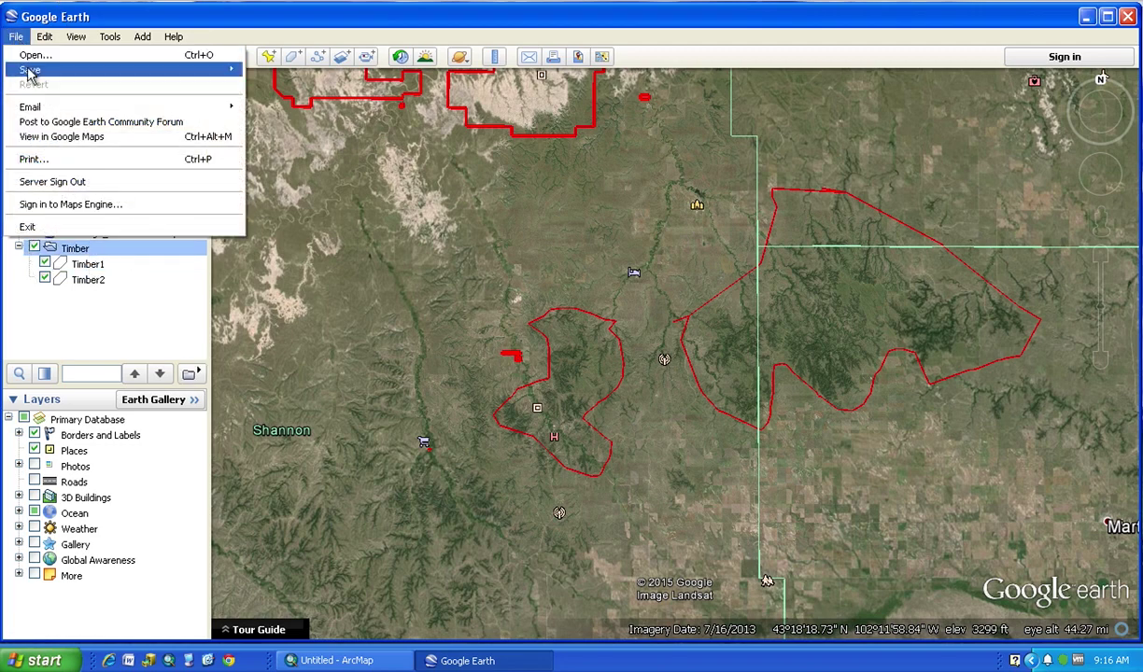
Save the Timber folder to the Desktop as KMZ file PineRidge_Timber_FMZ
{"action": "mouse_move", "coordinate": [30, 71]}
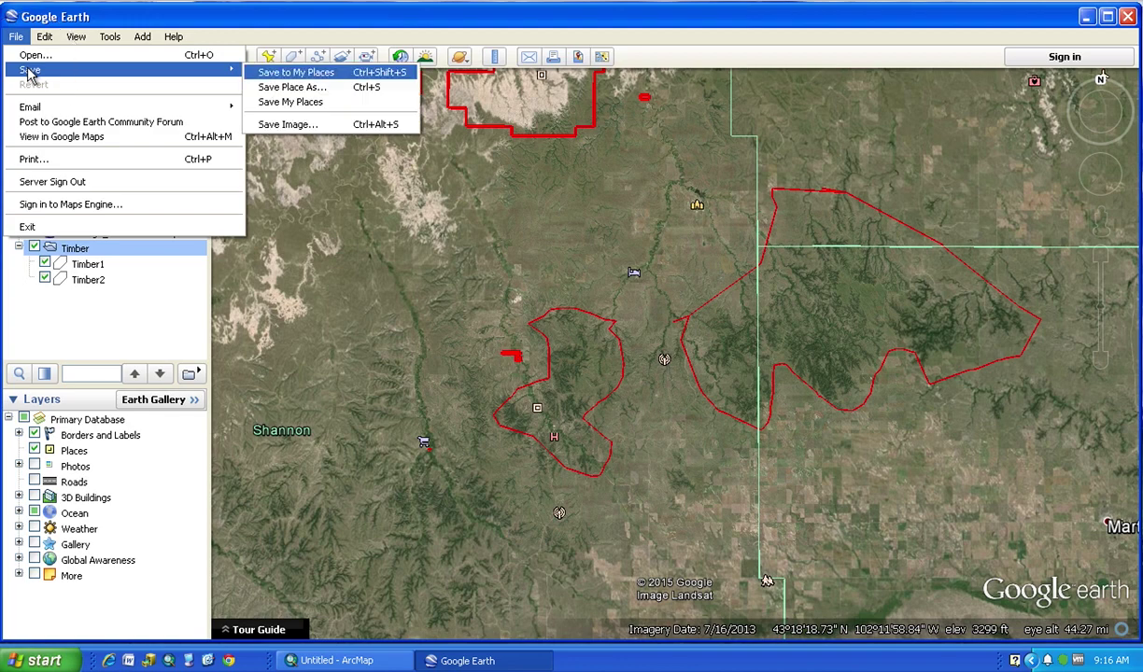
{"action": "left_click", "coordinate": [291, 87]}
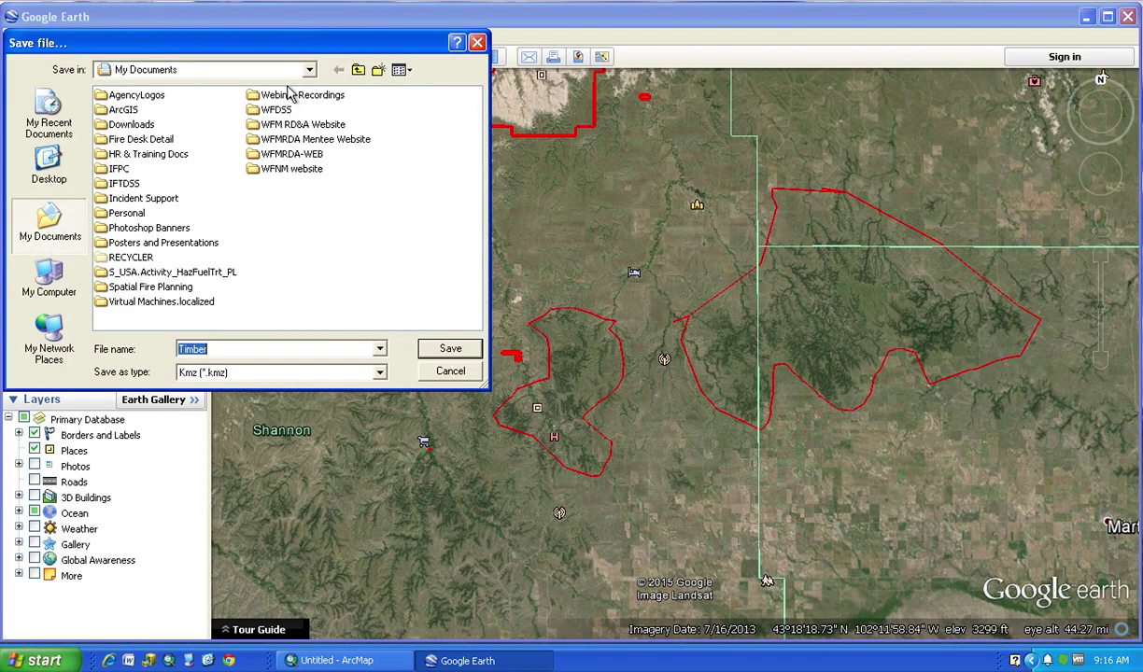
{"action": "left_click_drag", "start_coordinate": [255, 53], "coordinate": [473, 112]}
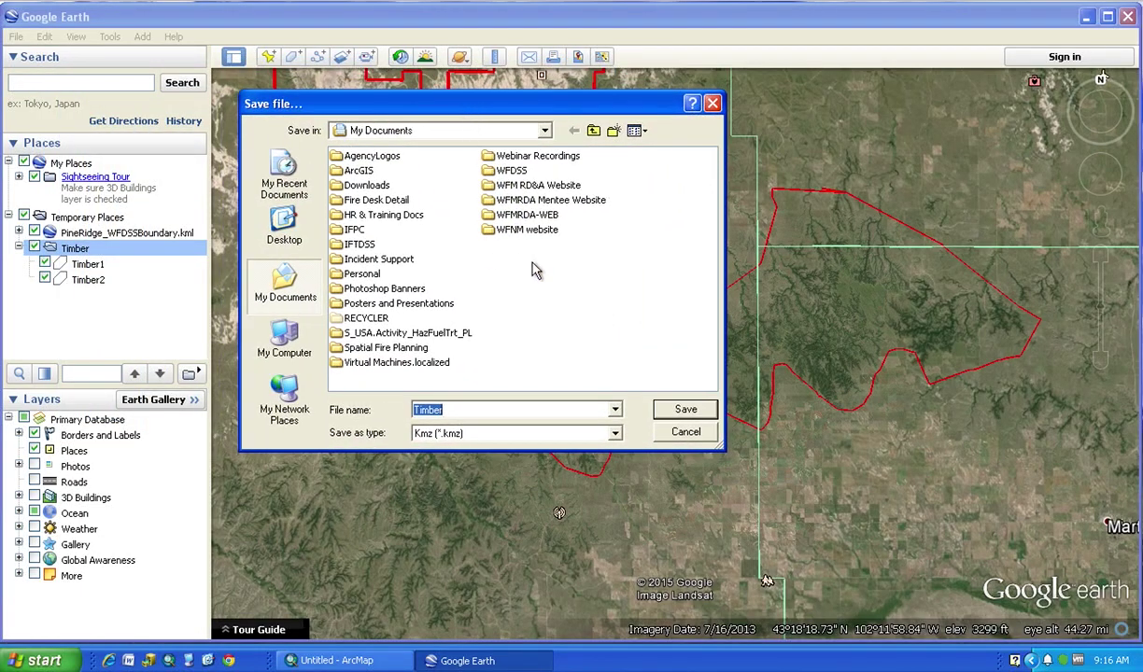
{"action": "left_click", "coordinate": [296, 232]}
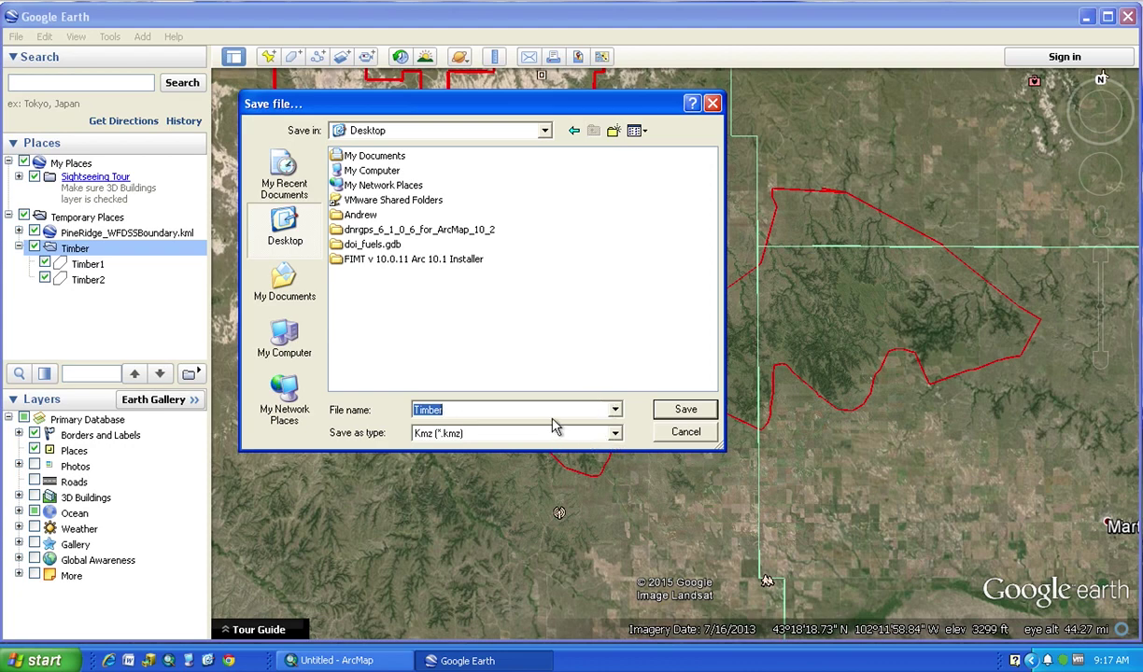
{"action": "type", "text": "PineRidge_"}
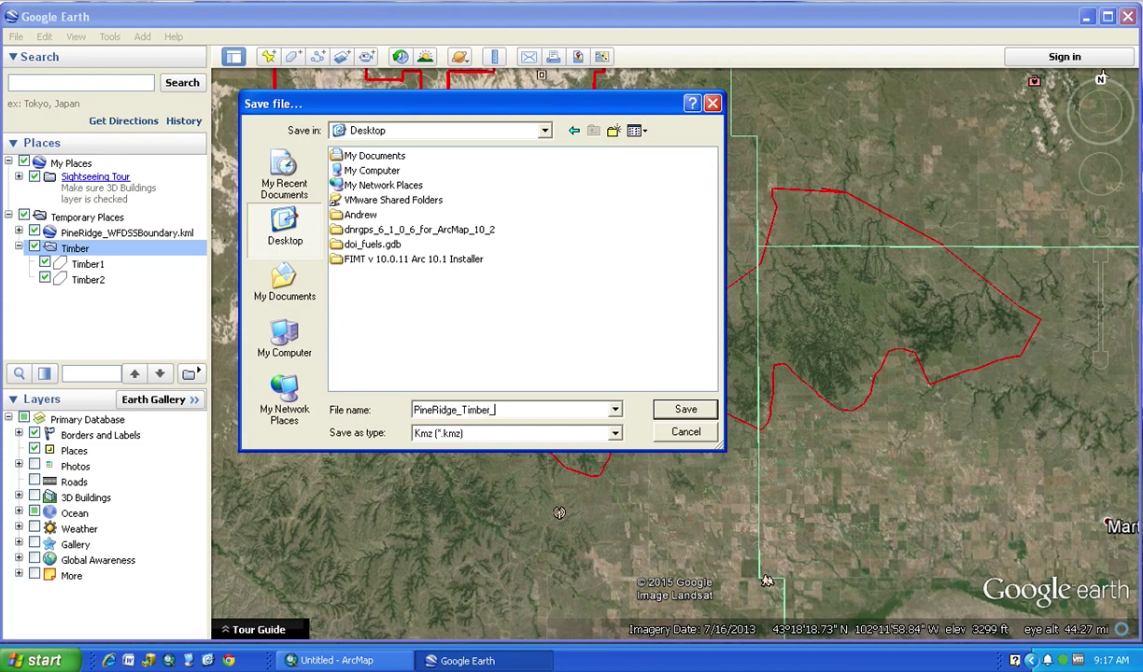
{"action": "left_click", "coordinate": [680, 411]}
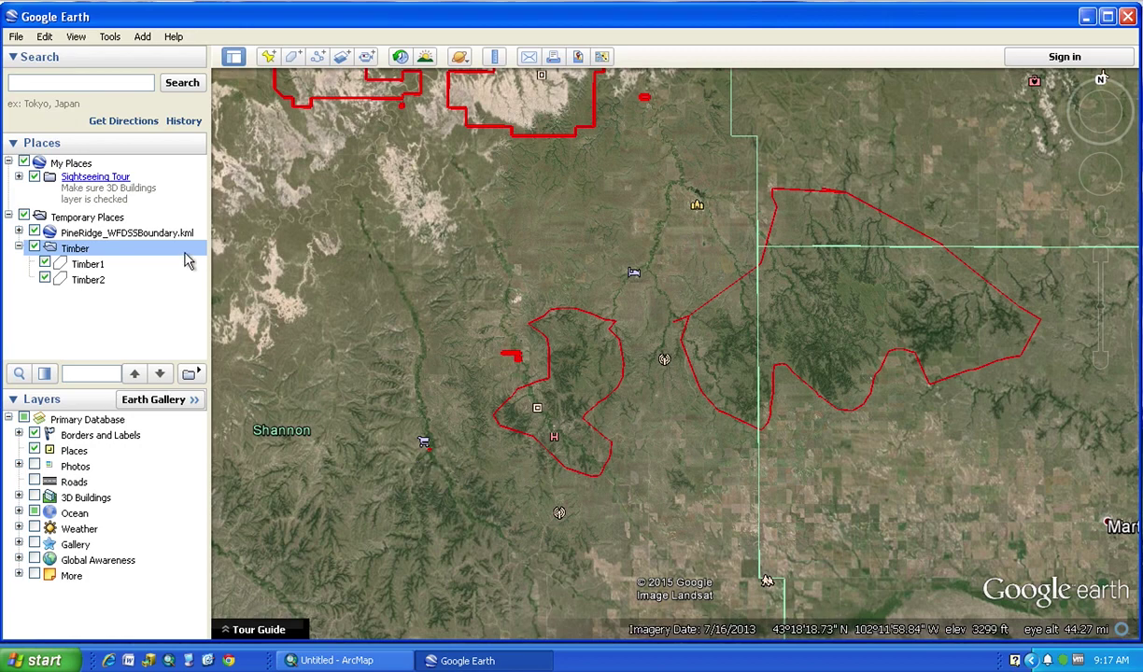
{"action": "left_click", "coordinate": [105, 248]}
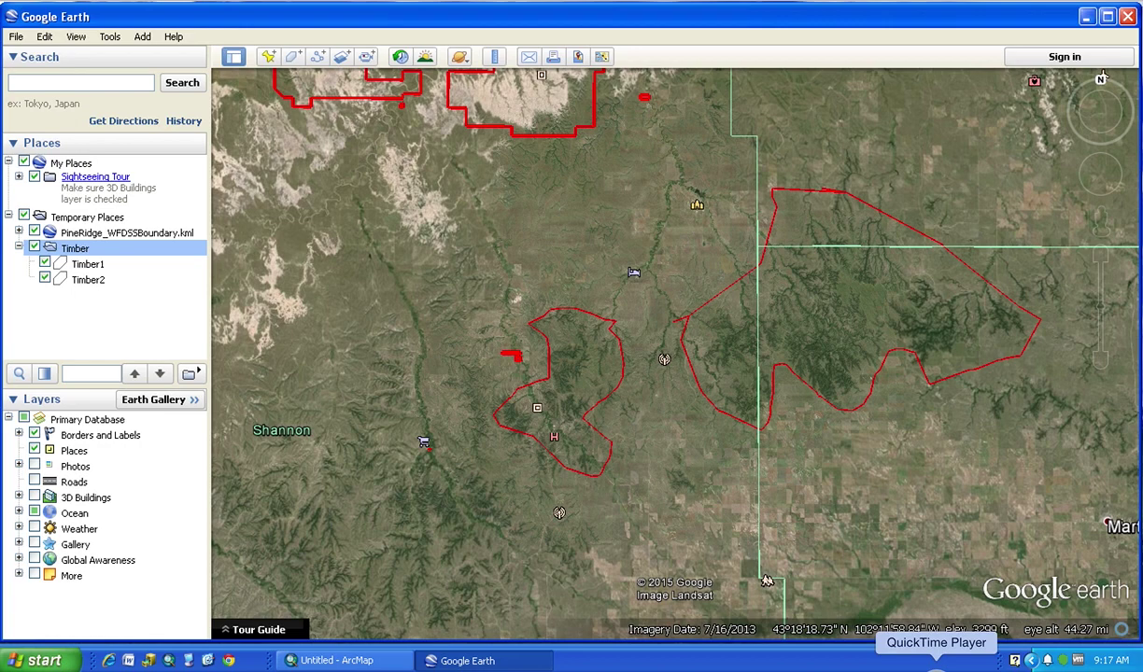
{"action": "right_click", "coordinate": [937, 668]}
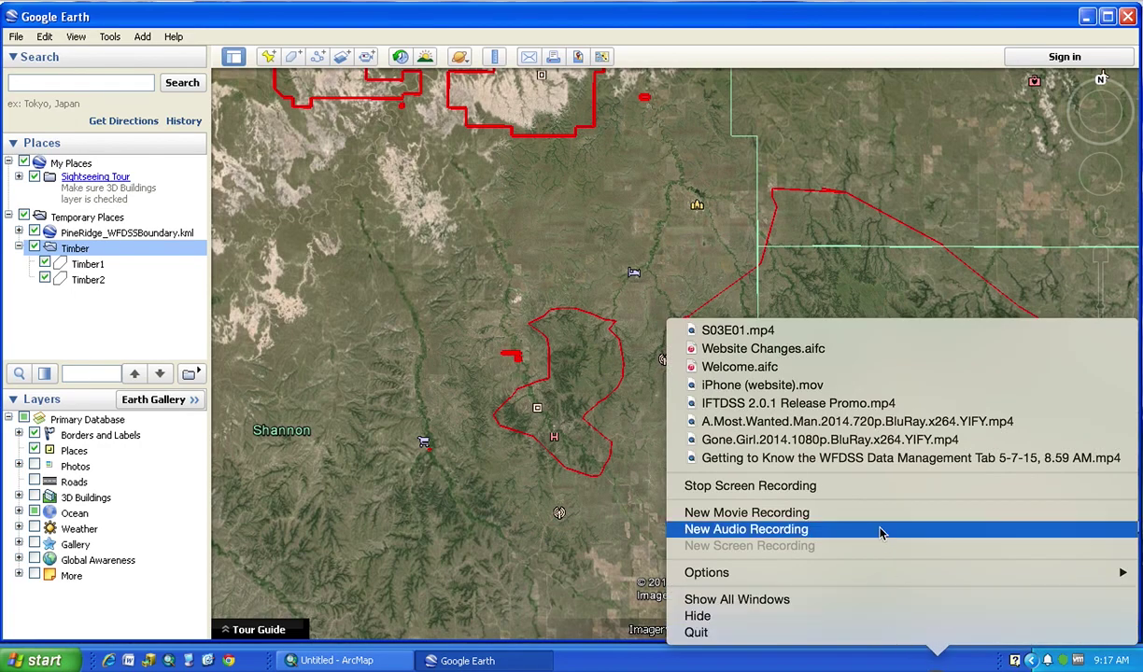